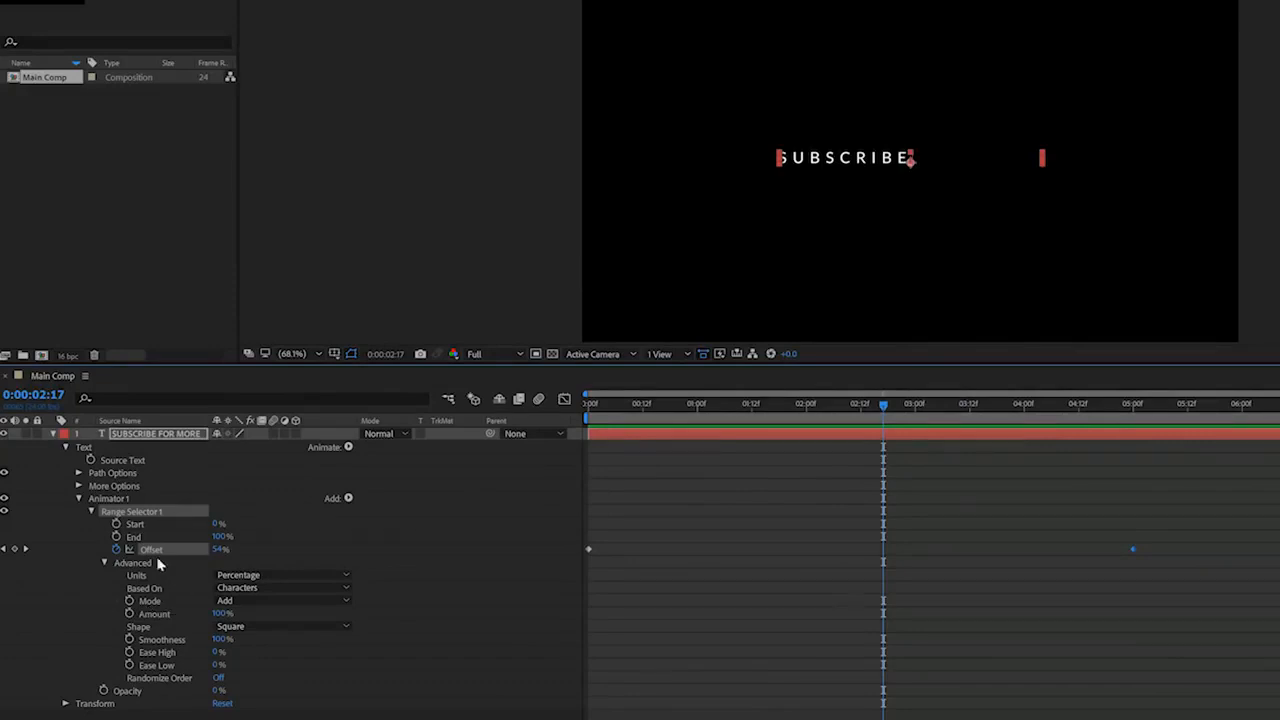
Base the text's range selector on Words and preview the reveal animation from the start.
click(266, 588)
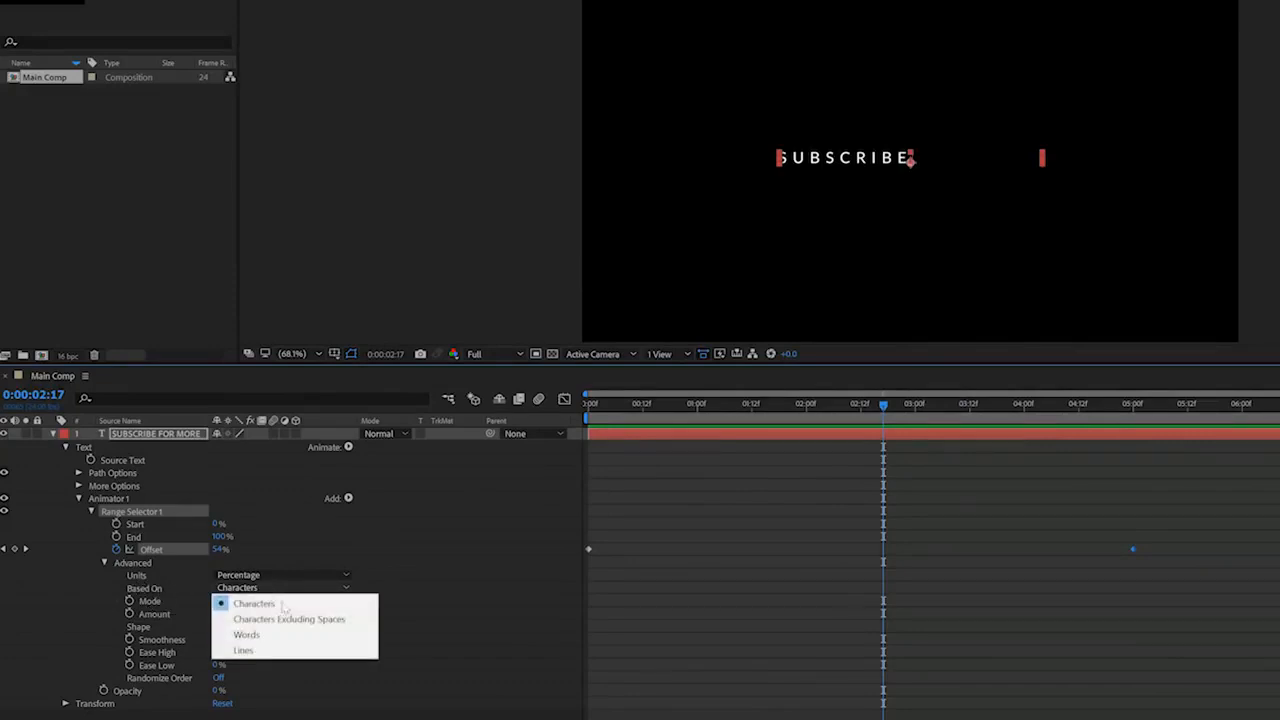
click(300, 630)
key(space)
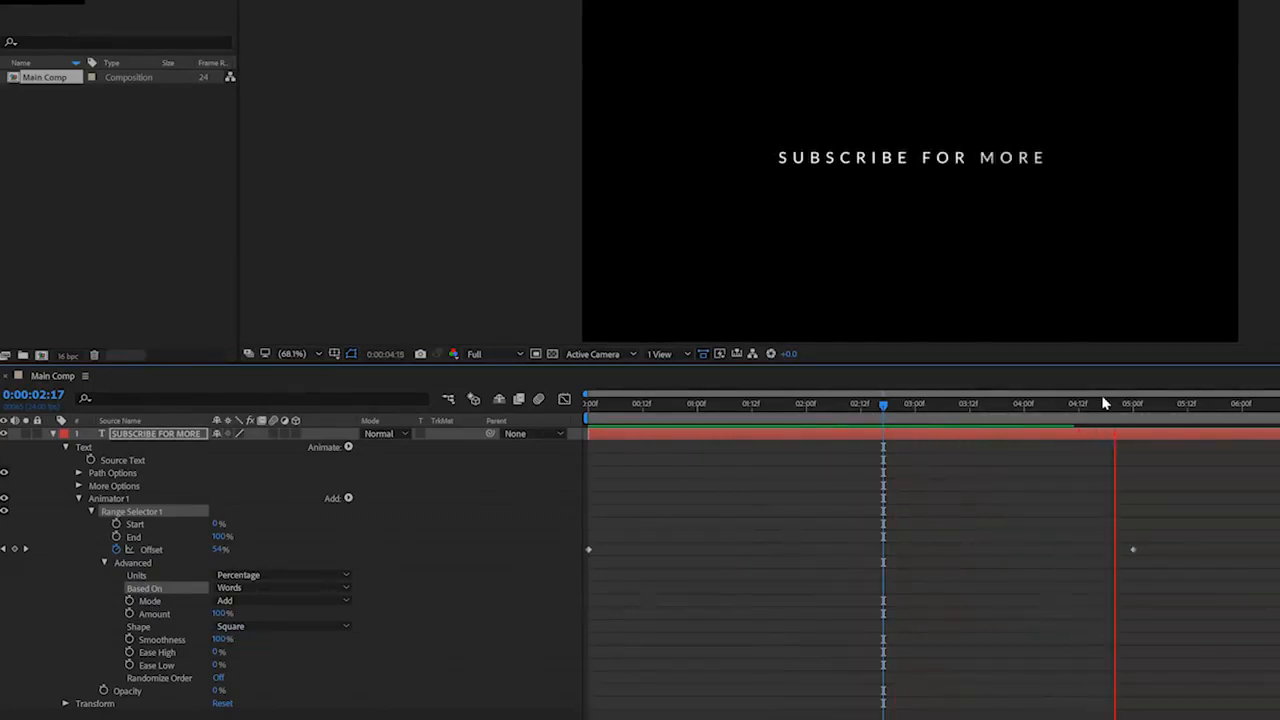
key(space)
drag(1105, 402, 588, 410)
key(space)
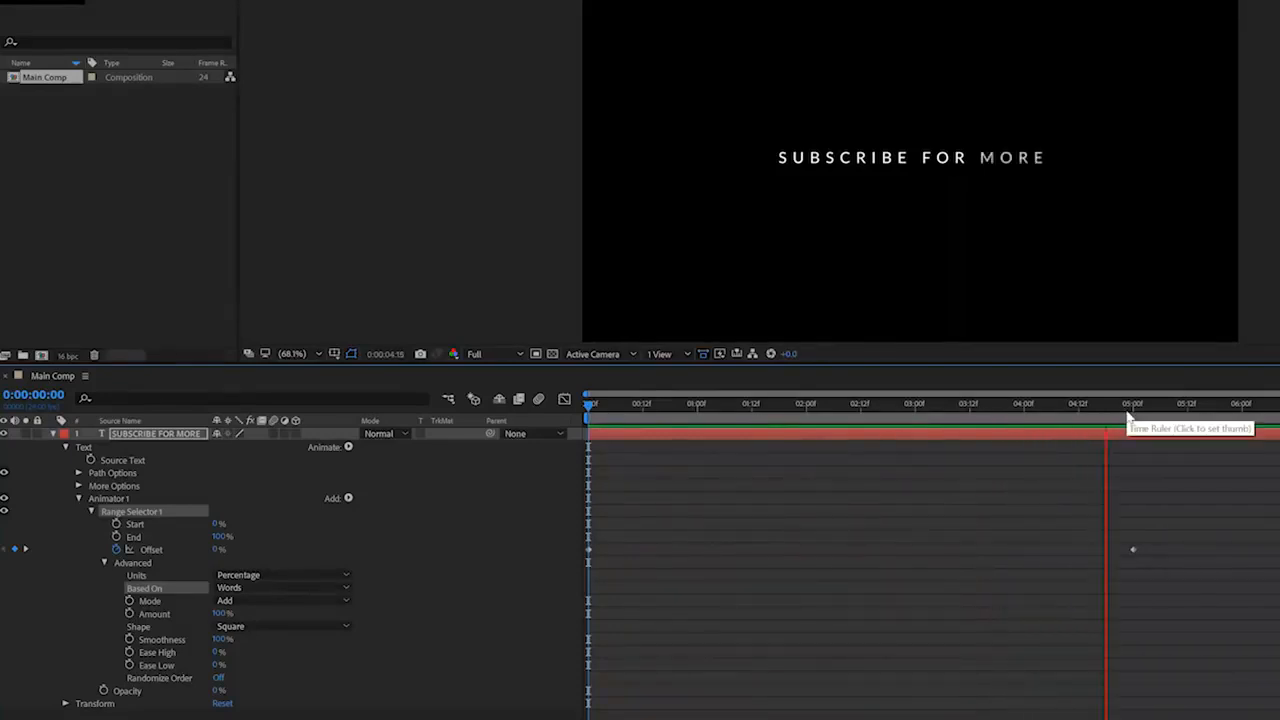
drag(1174, 410, 632, 418)
key(Home)
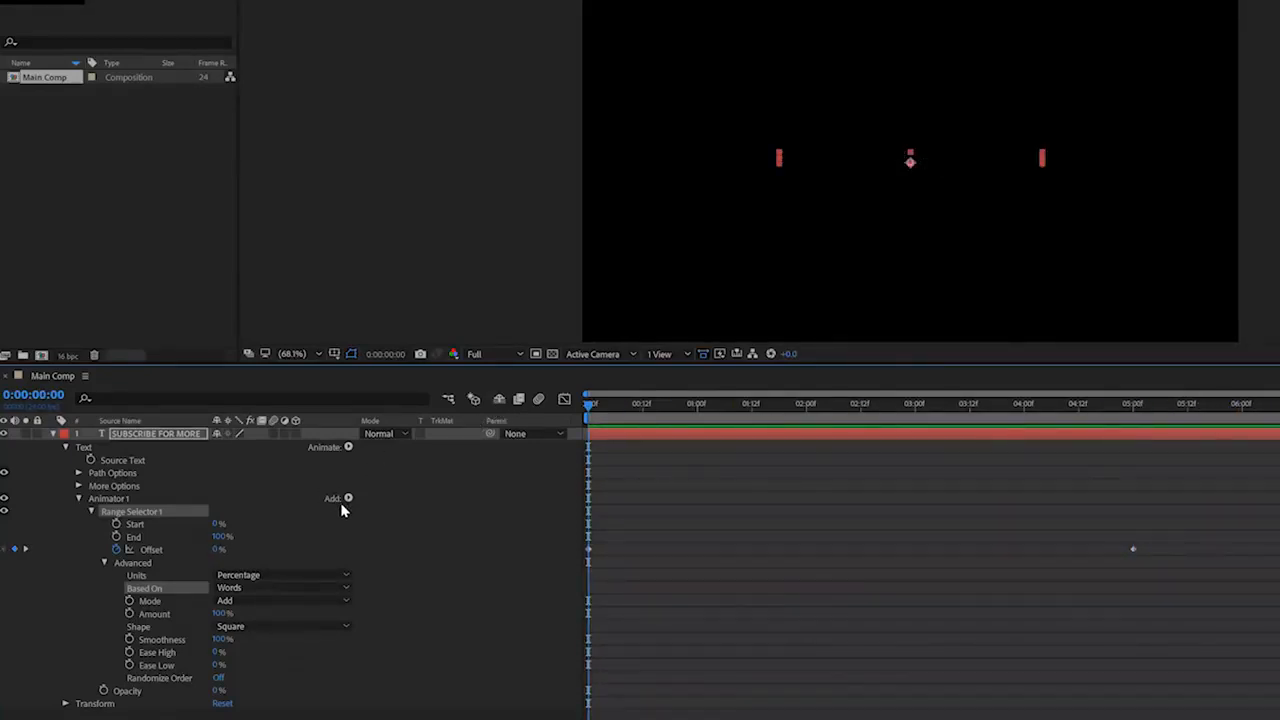
Set the range selector's Based On option back to Characters and scrub through the first two seconds of the animation.
click(231, 589)
click(255, 601)
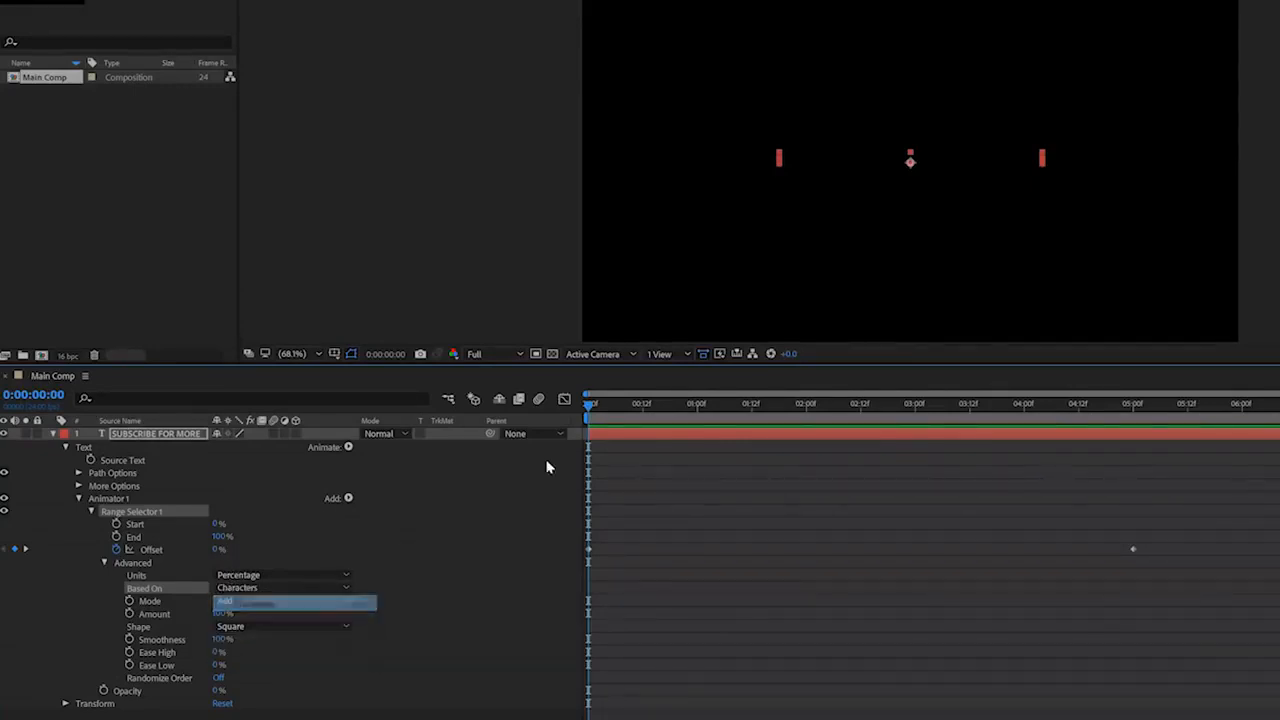
drag(591, 410, 711, 500)
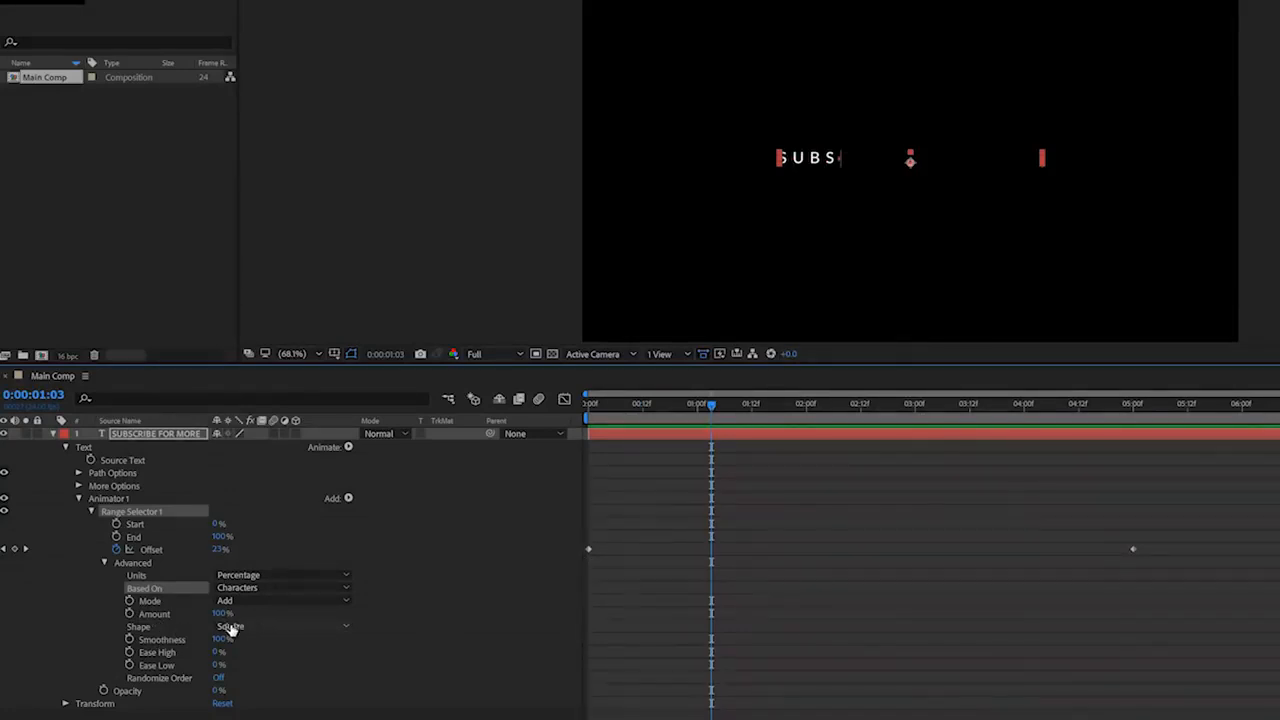
drag(674, 419, 783, 445)
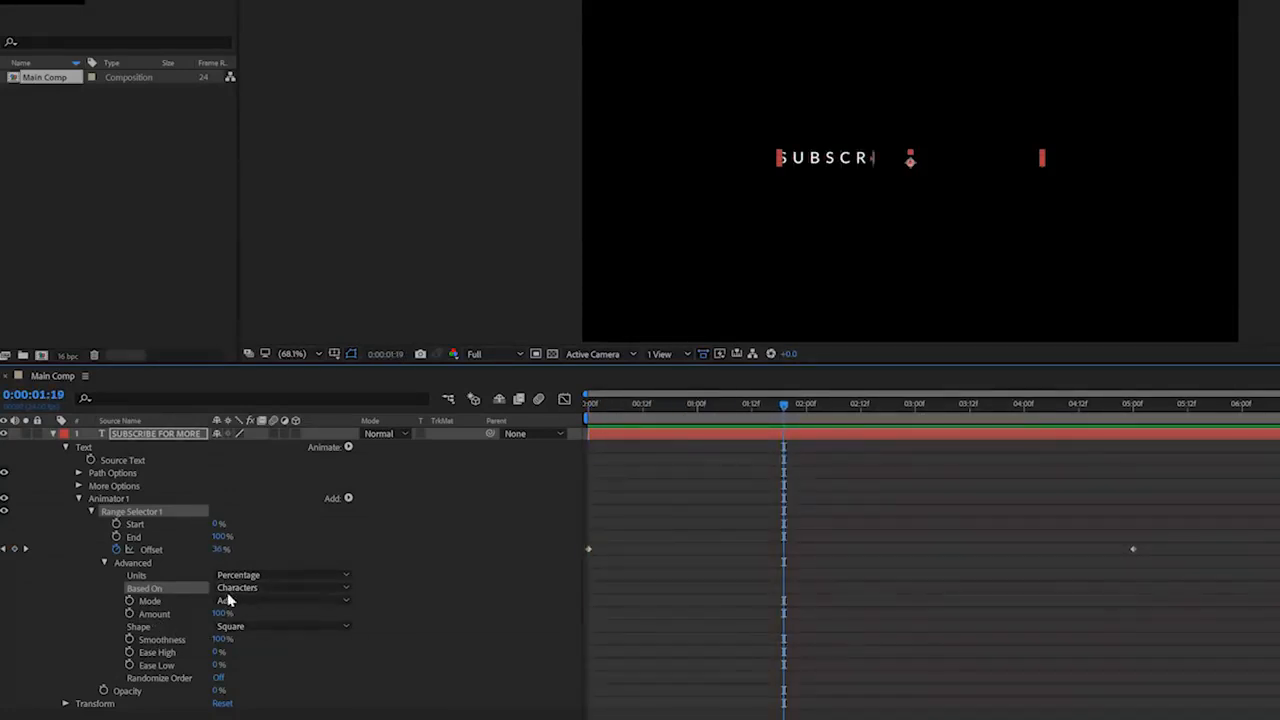
Change the range selector's shape to Ramp Up and play back the text animation.
click(233, 627)
click(290, 657)
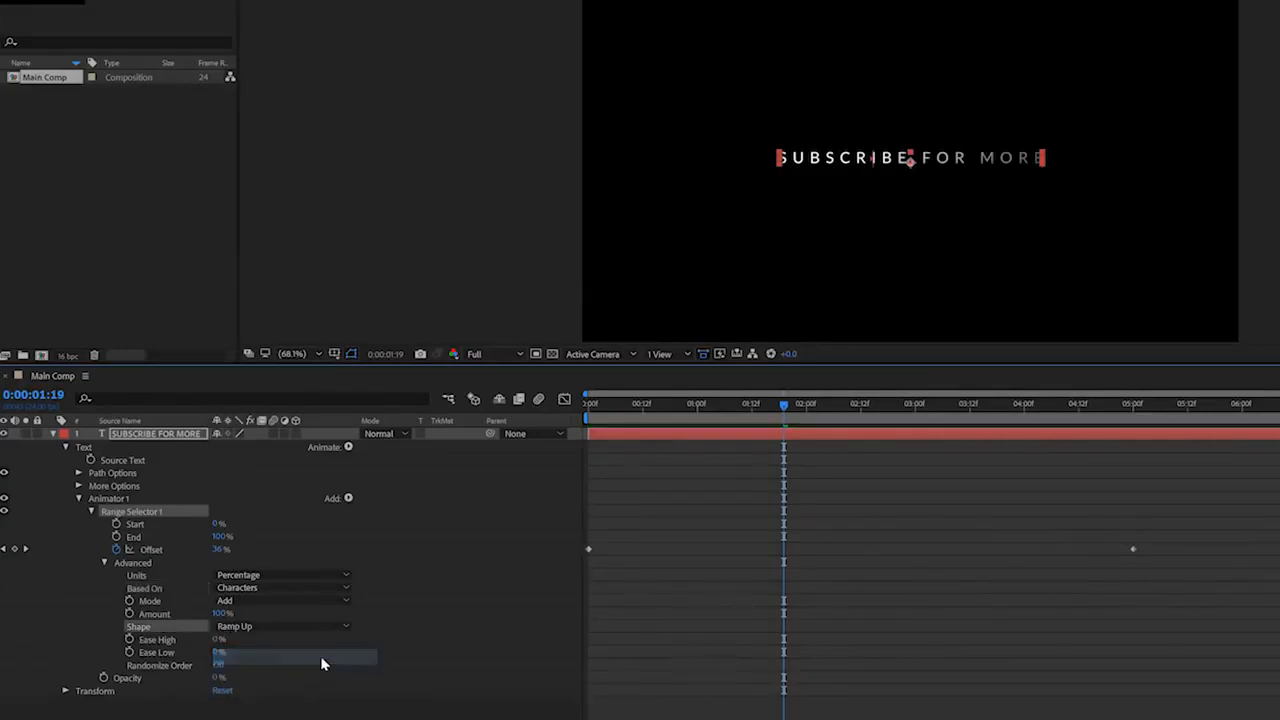
key(space)
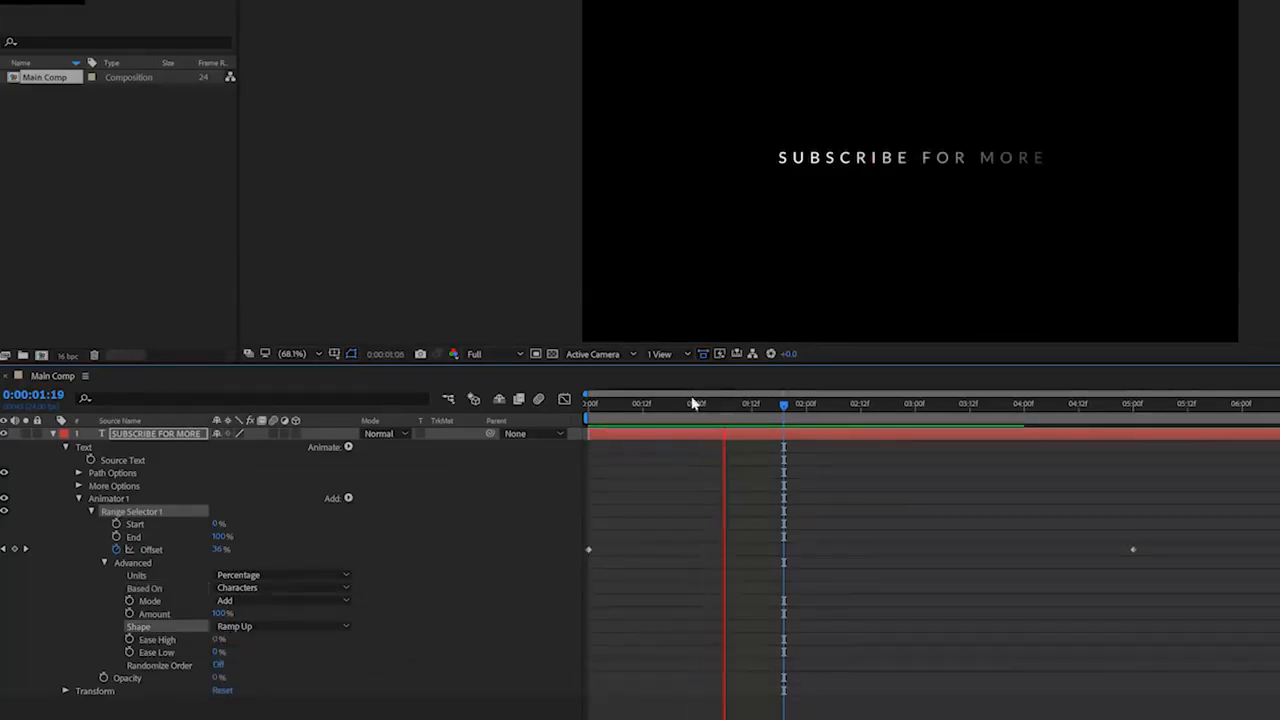
Set the range selector's Offset keyframe at the start of the timeline to -100% and preview the fade-in.
drag(688, 403, 542, 415)
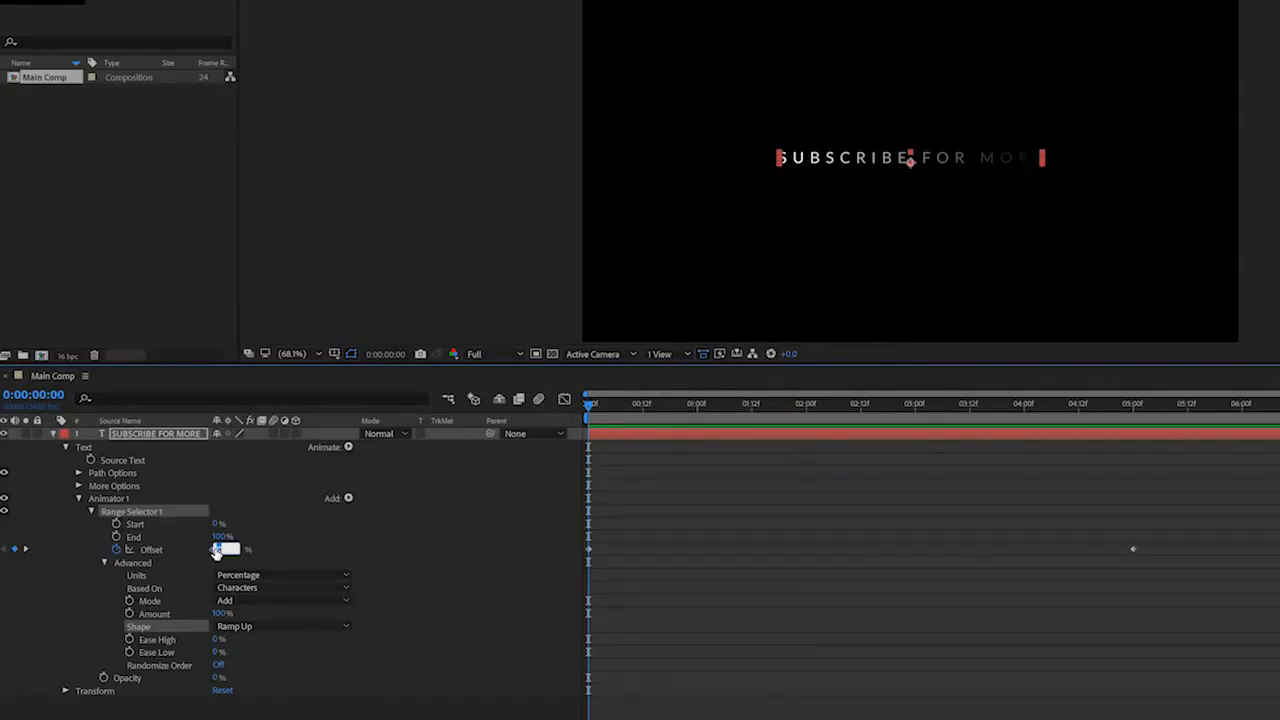
key(Return)
key(space)
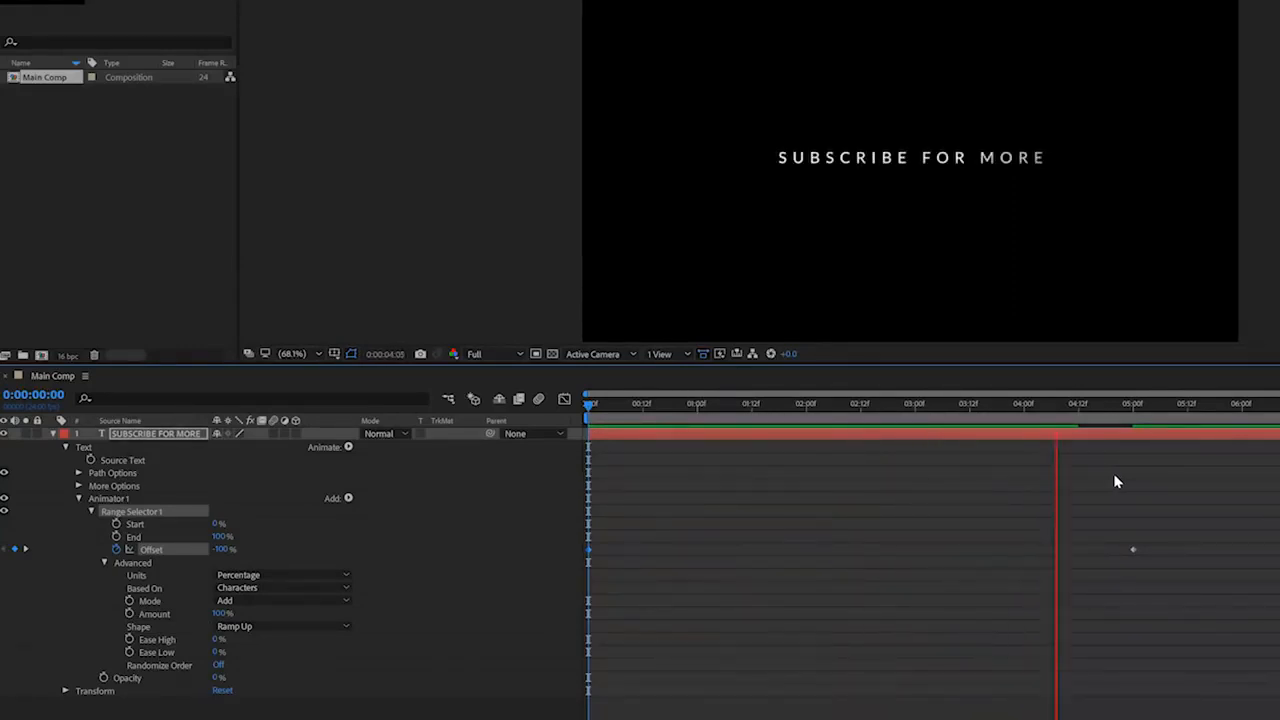
key(space)
Switch to the web browser and open toleratedcinematics.com to look through the page.
text(toleratedcinem)
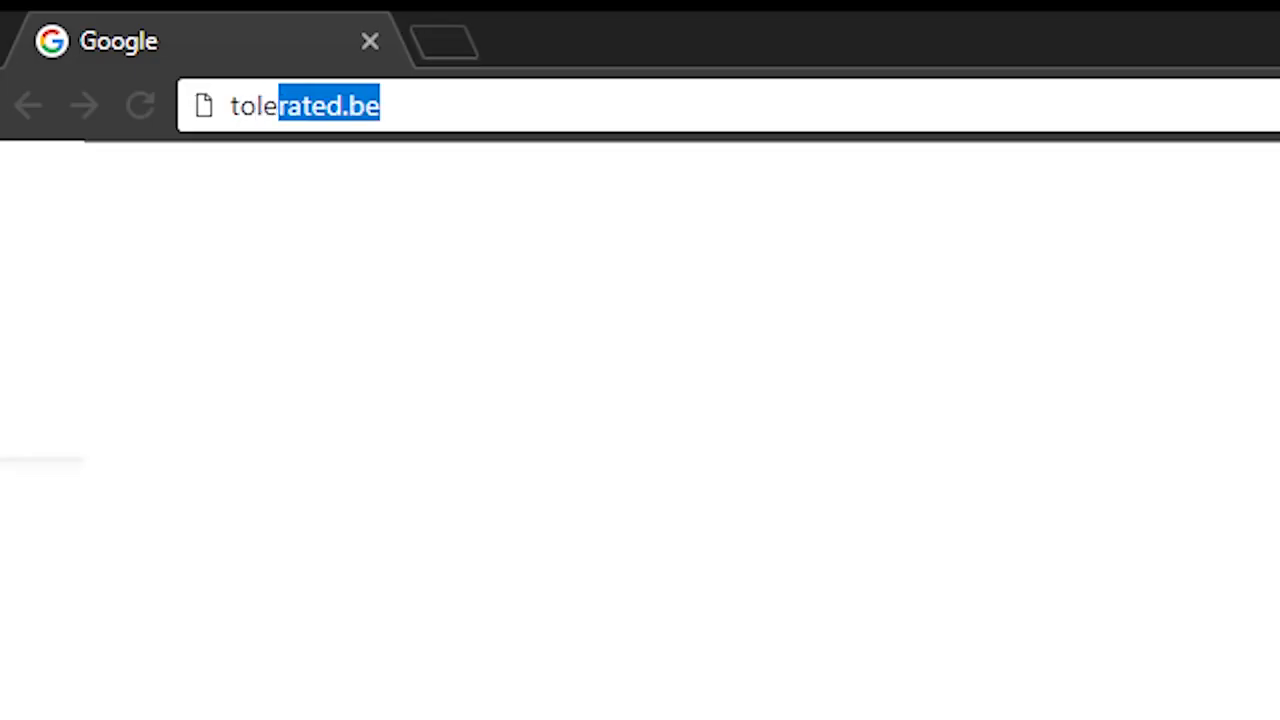
text(atics.com)
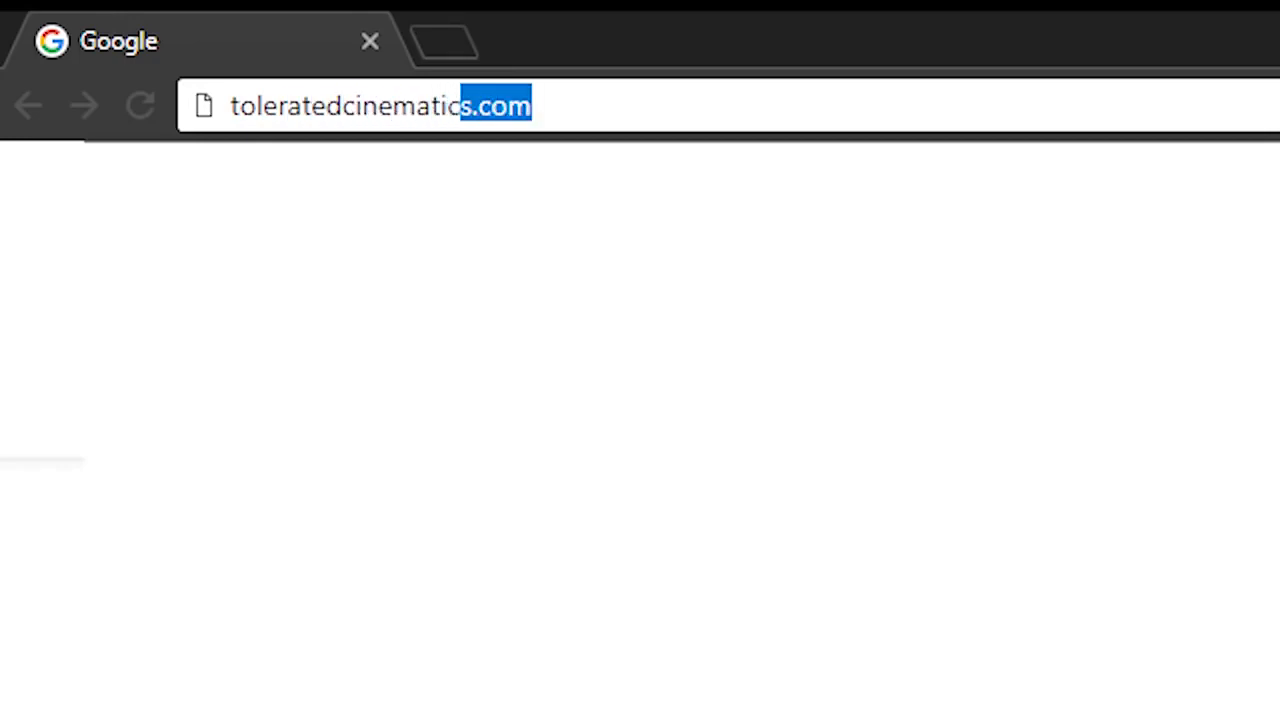
key(Return)
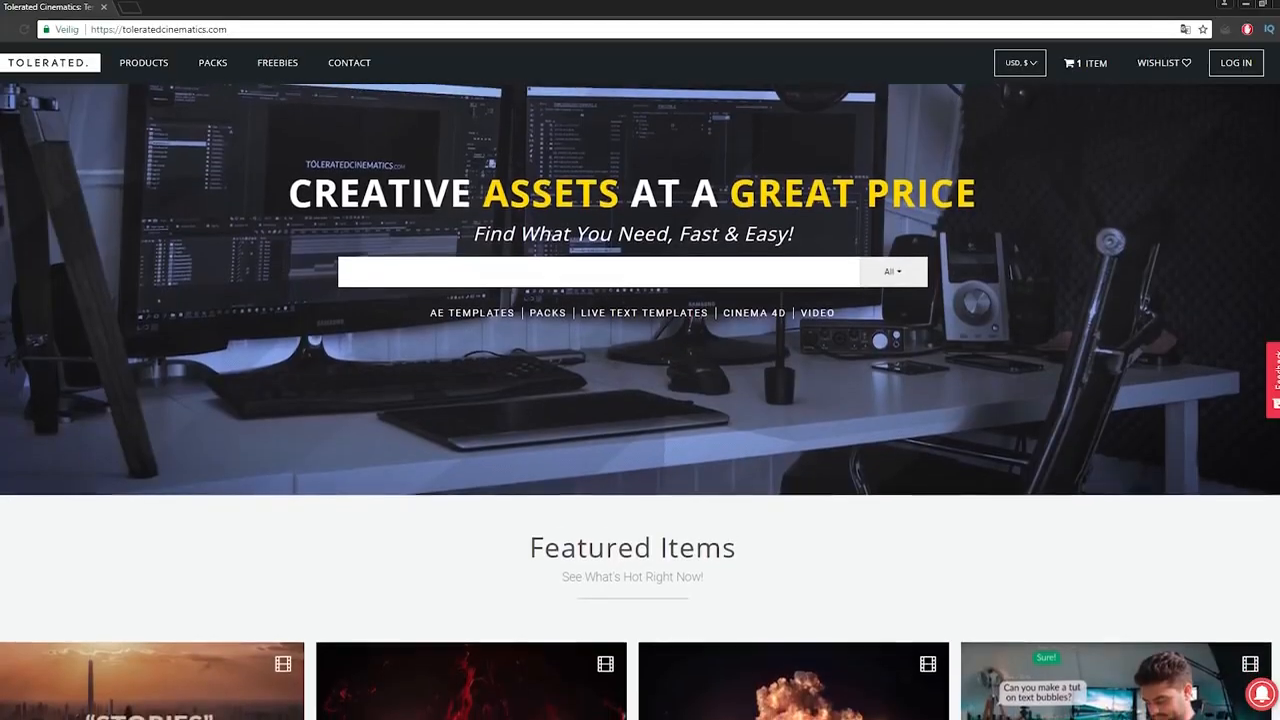
scroll(640, 400, down, 1)
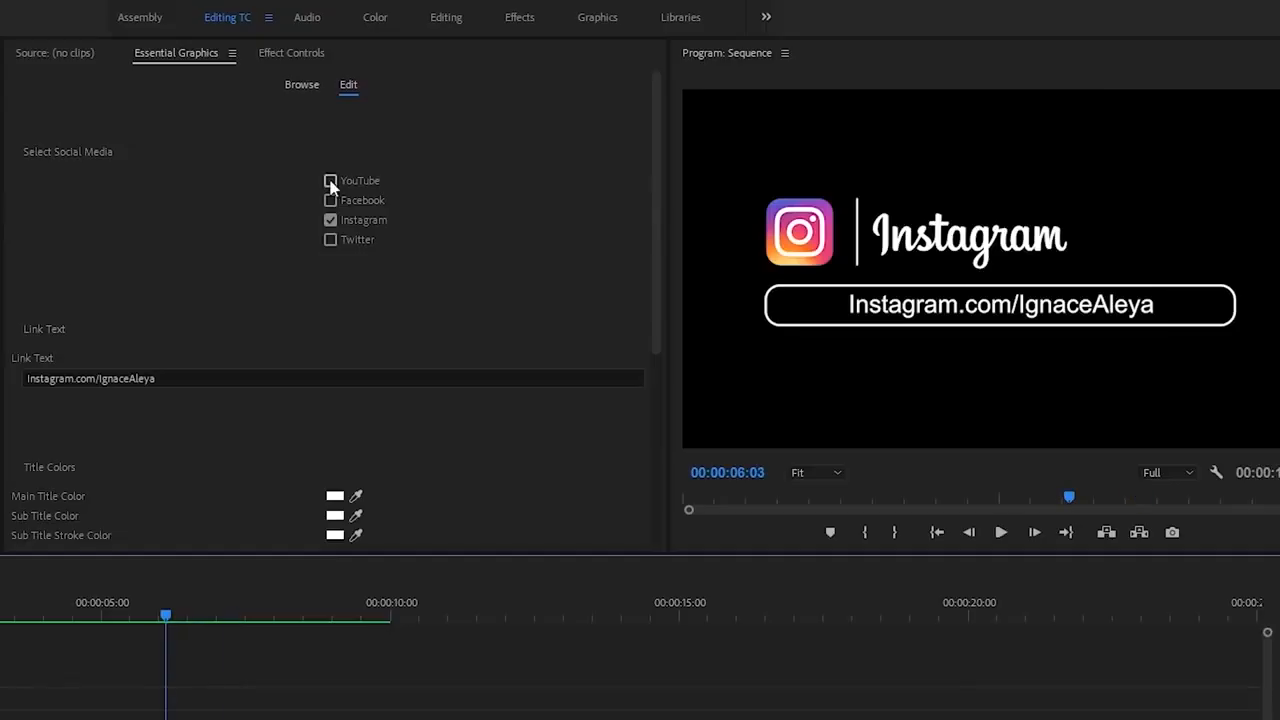
click(331, 197)
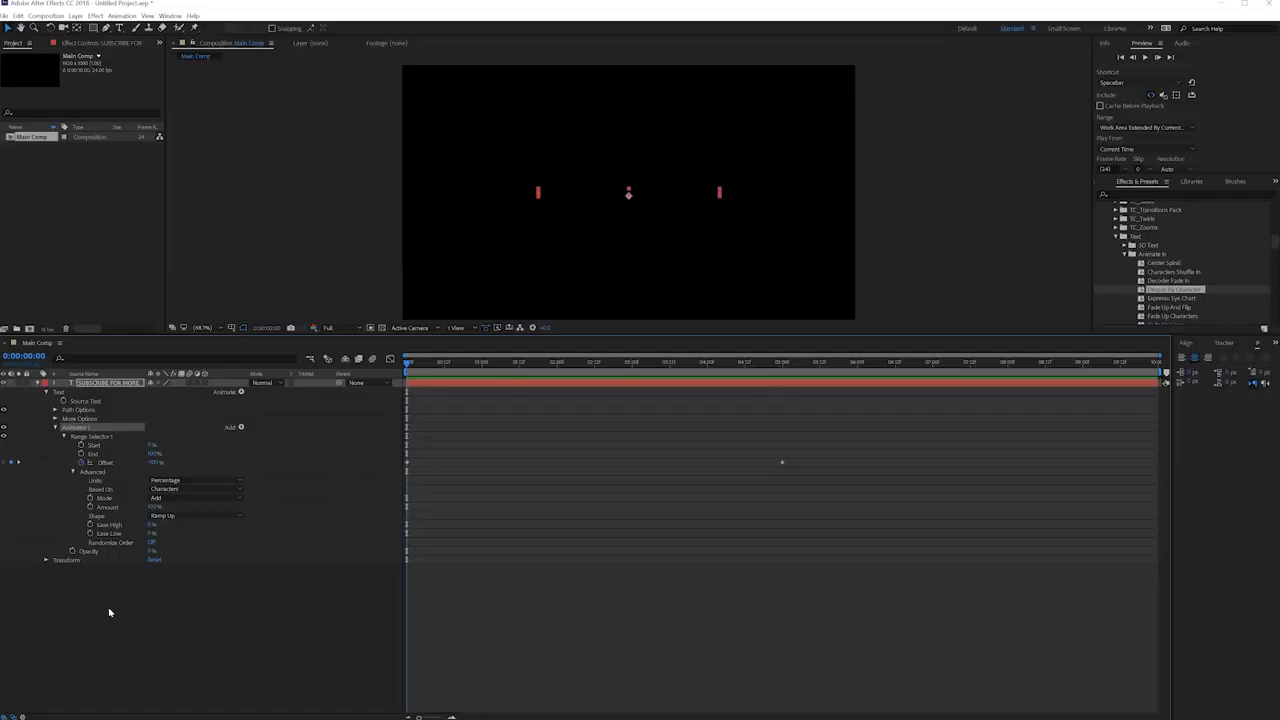
click(241, 428)
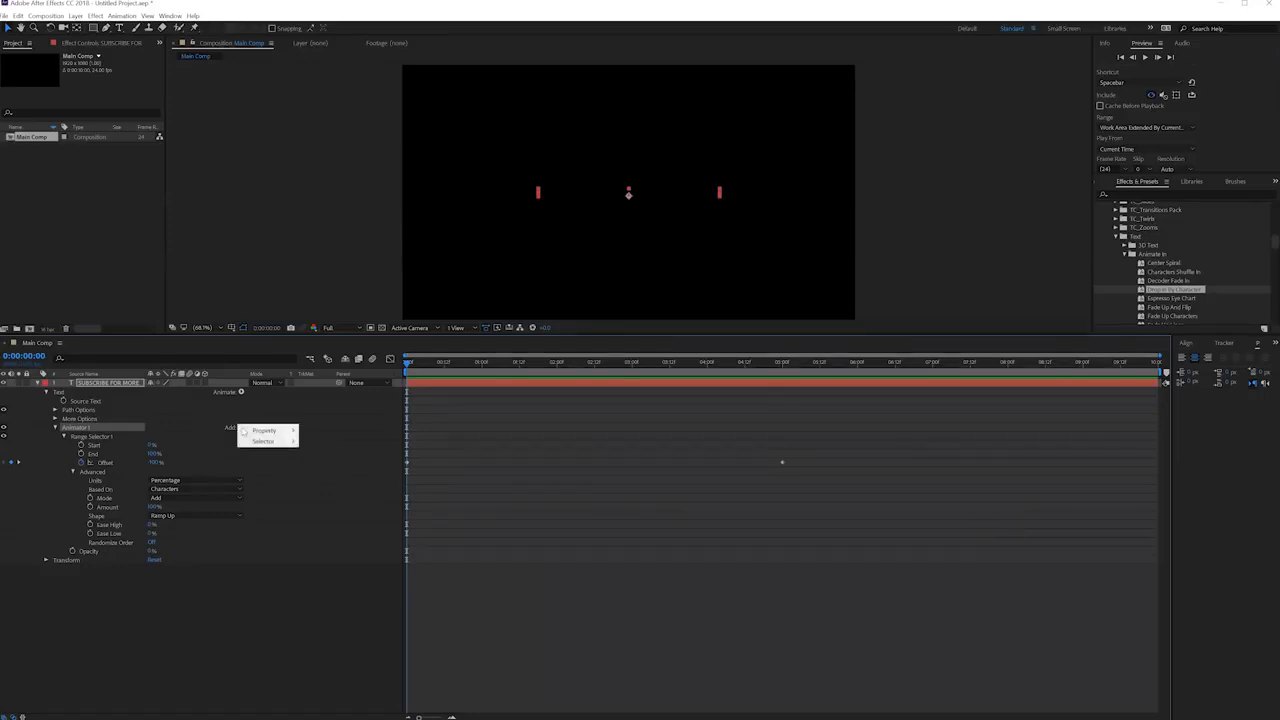
click(82, 427)
Add a Tracking text animator to the SUBSCRIBE FOR MORE layer and enable keyframing for its tracking at 0:00:00:00.
click(106, 384)
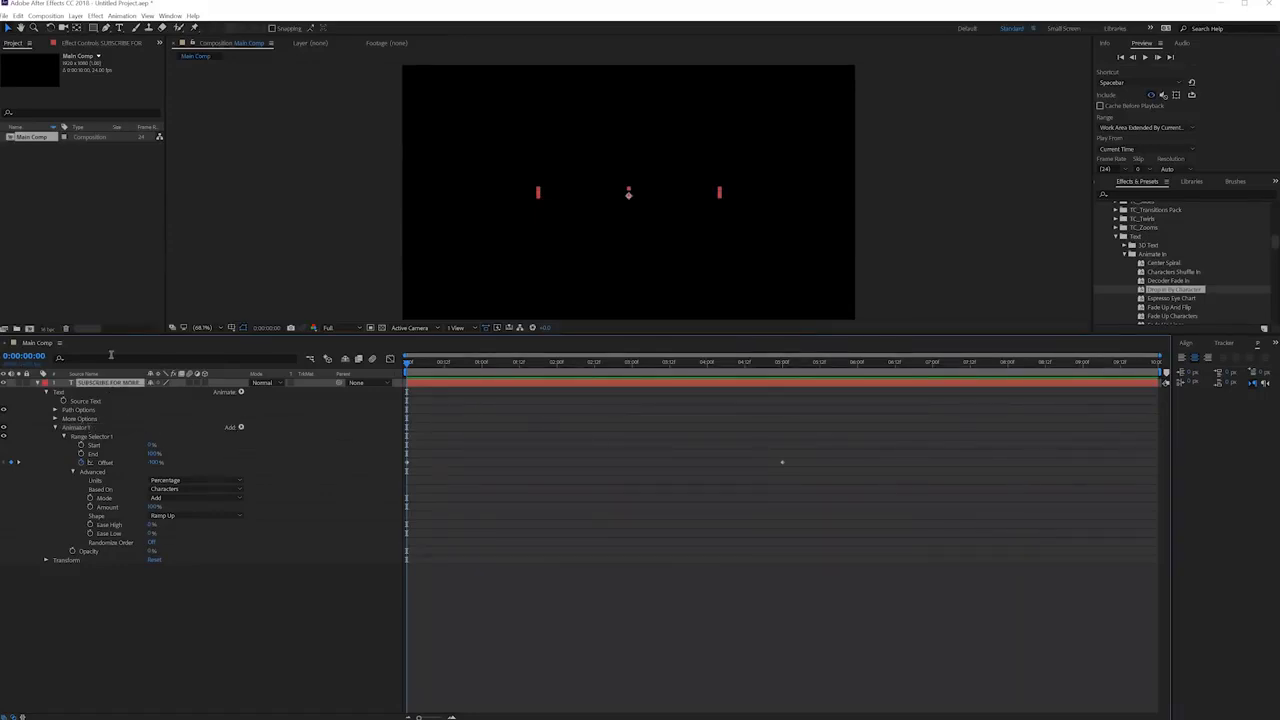
click(122, 16)
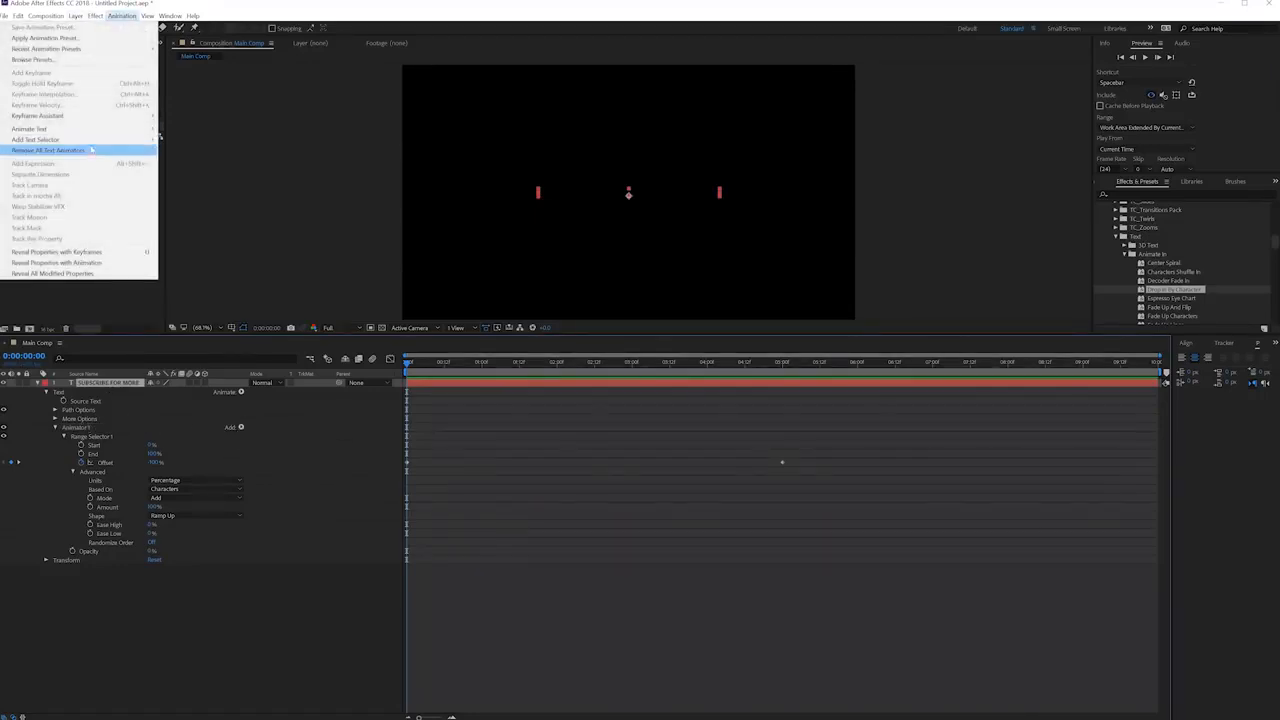
mouse_move(152, 134)
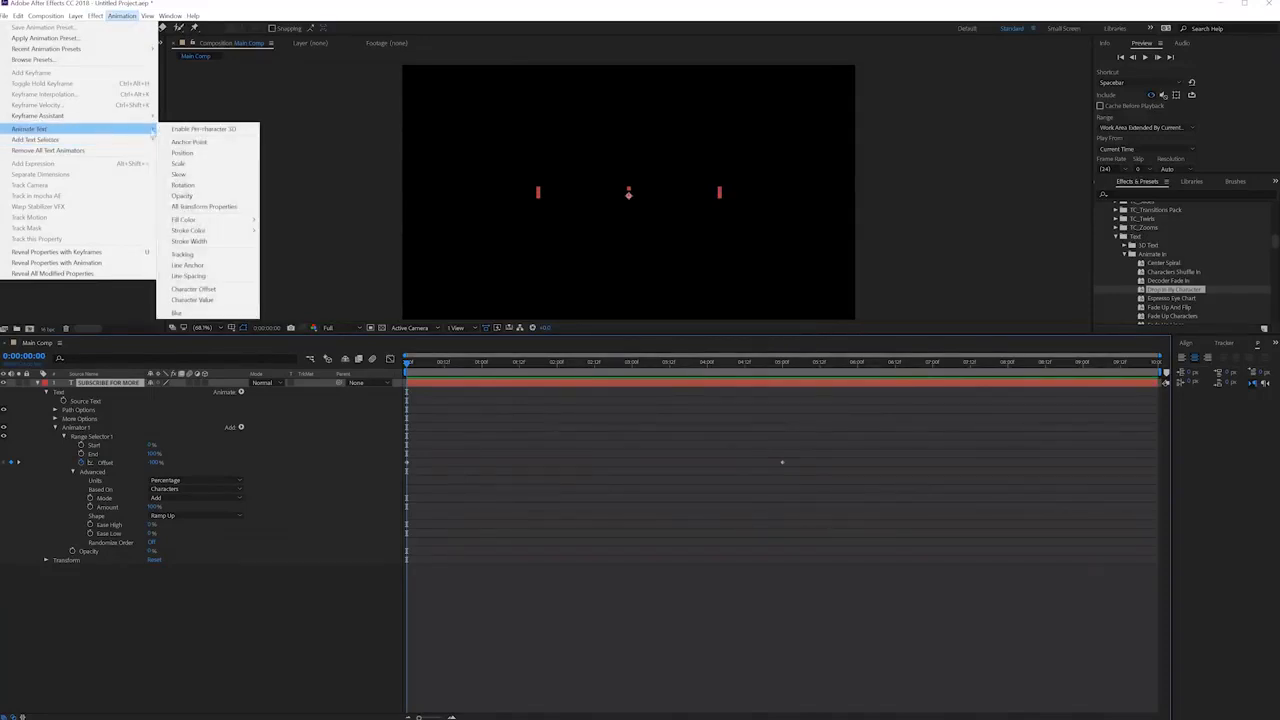
click(204, 256)
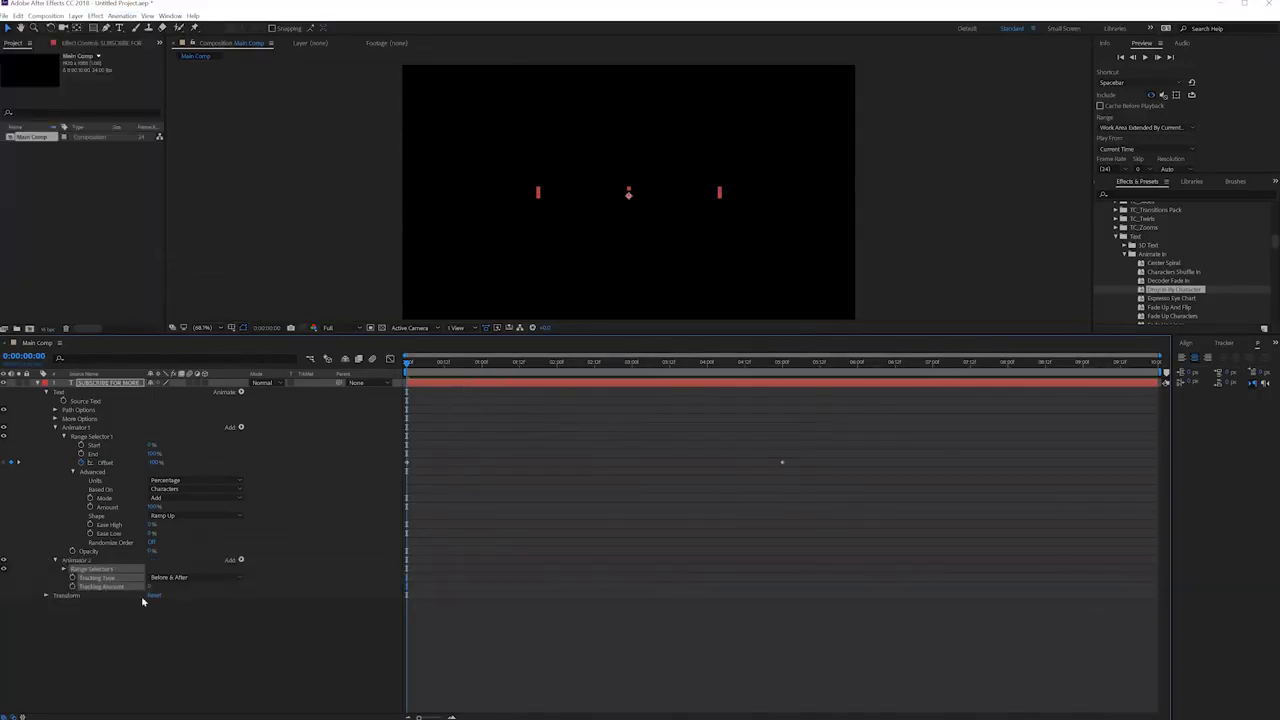
click(72, 587)
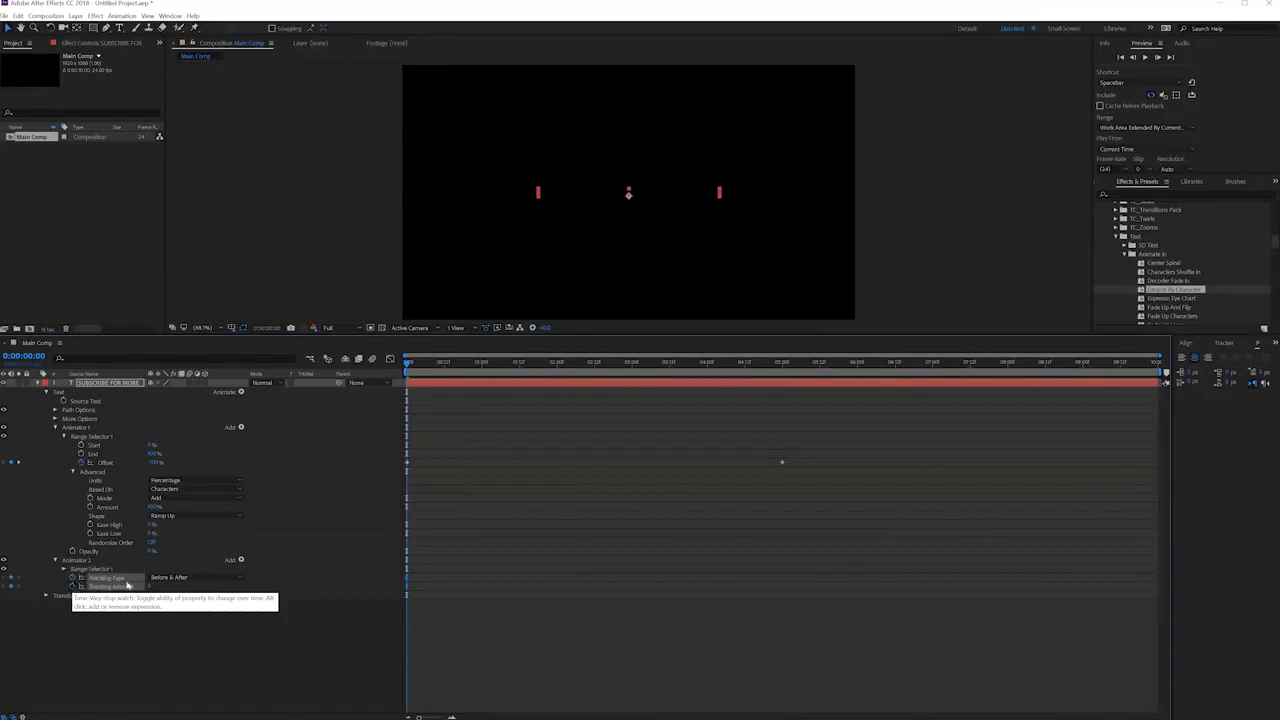
Keyframe the Tracking Amount to 5 at 0:00:09:23 and scrub through the timeline to check the letter spacing.
drag(411, 364, 1265, 367)
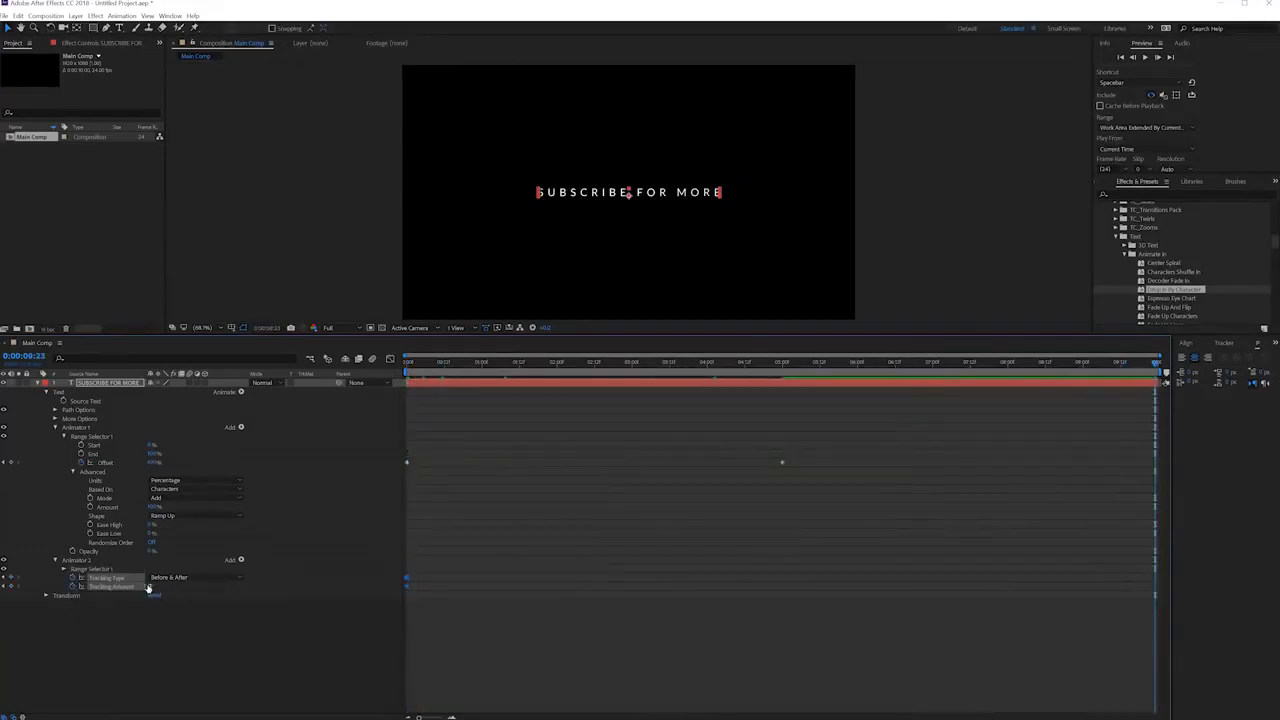
mouse_move(153, 587)
mouse_down()
mouse_move(200, 588)
mouse_move(153, 595)
mouse_up()
text(5)
key(Return)
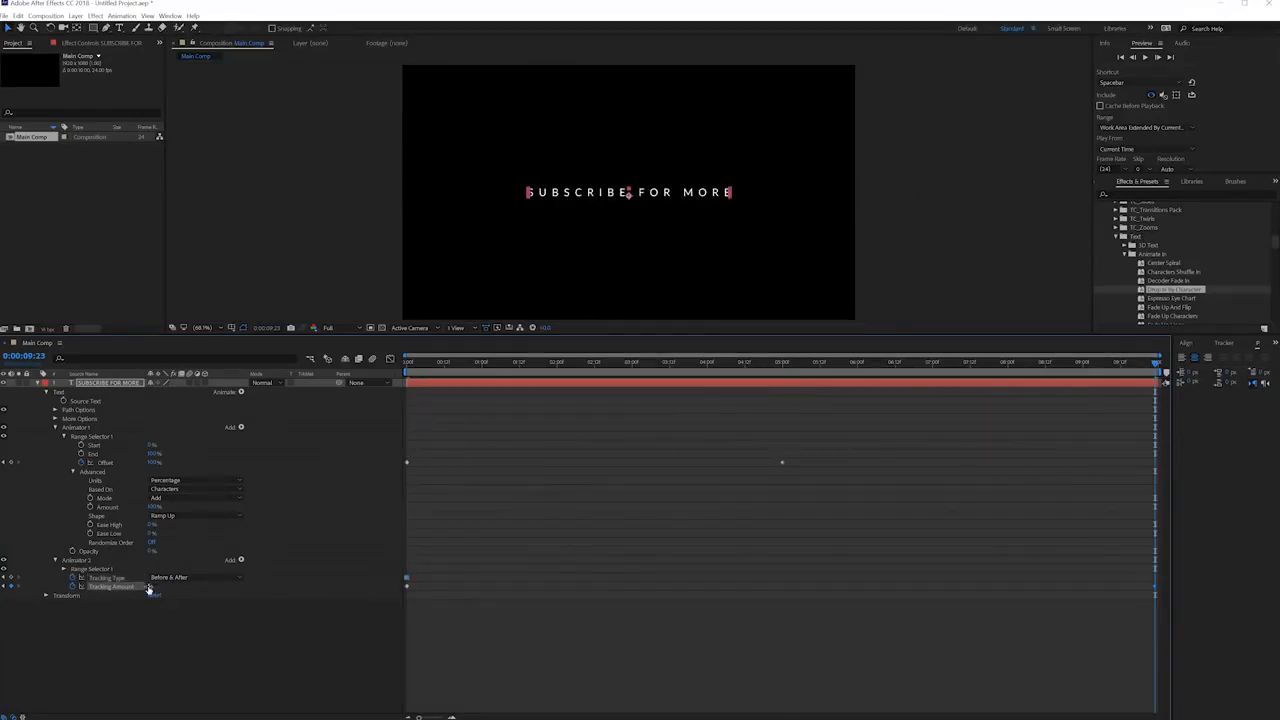
drag(604, 366, 352, 435)
drag(446, 440, 1158, 408)
Centre-align the text paragraph and preview the tracking animation from the start.
drag(1166, 381, 1094, 381)
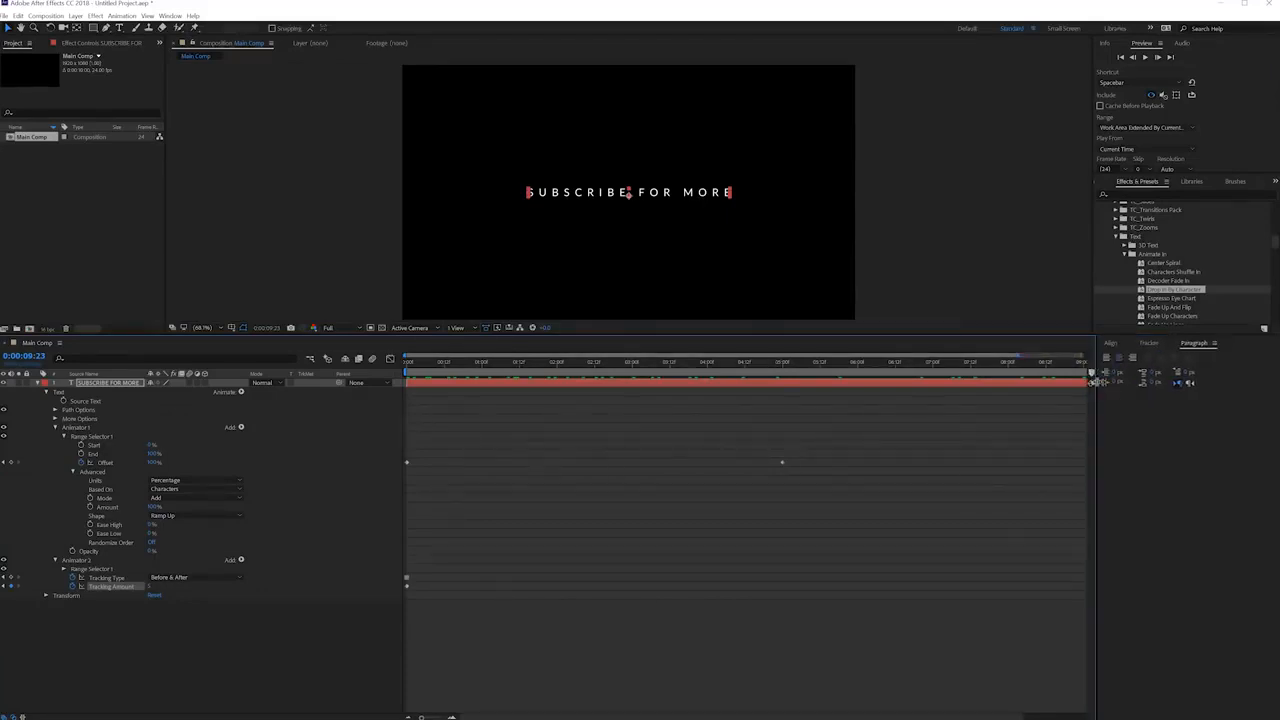
click(1119, 358)
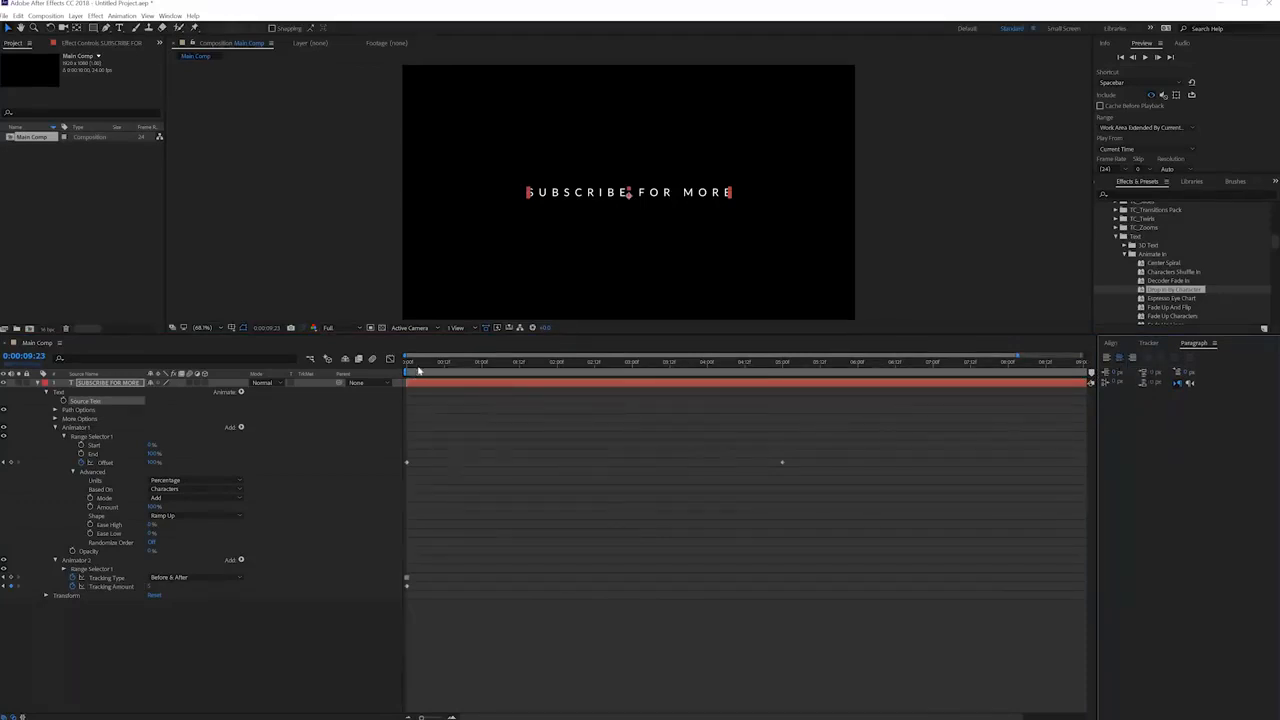
drag(419, 370, 360, 487)
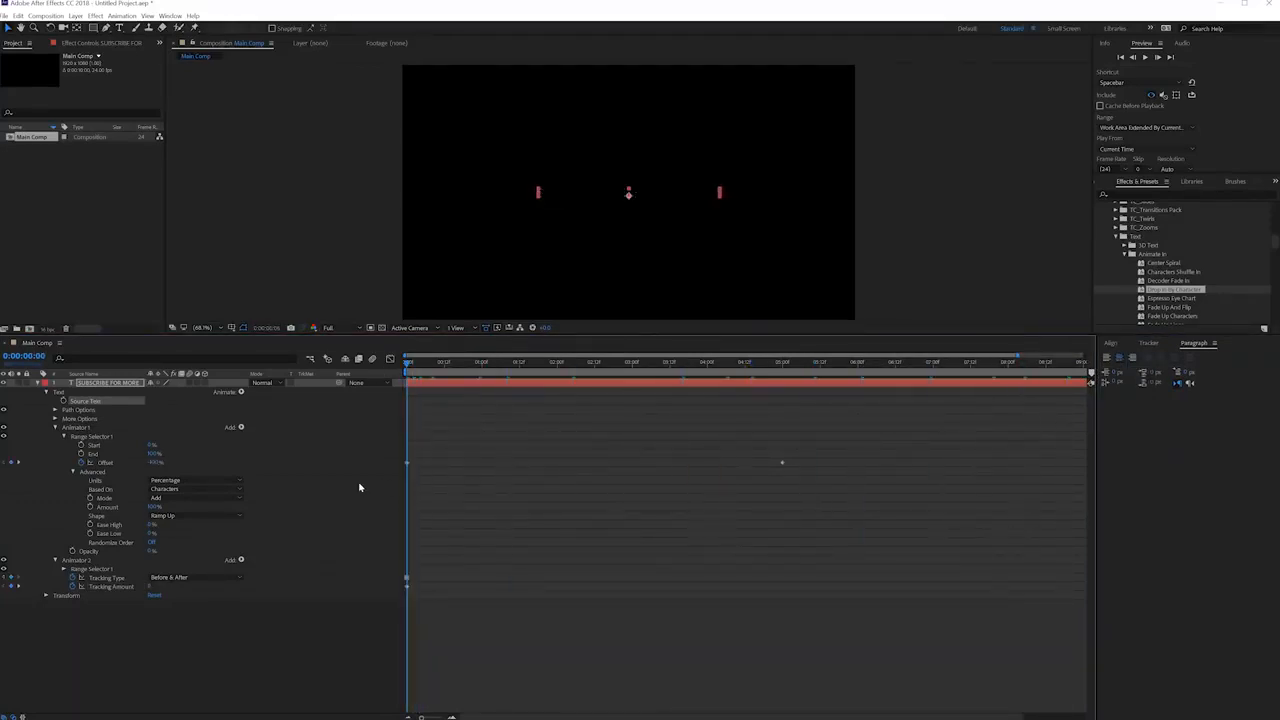
key(space)
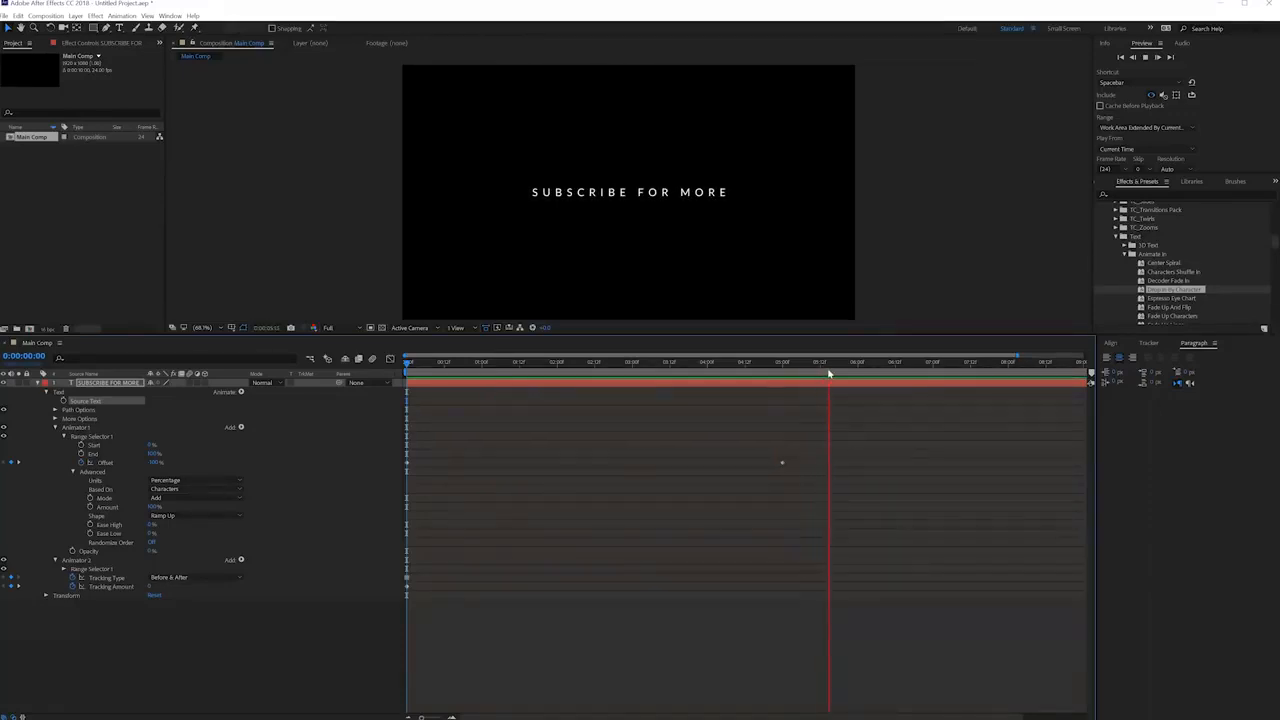
key(space)
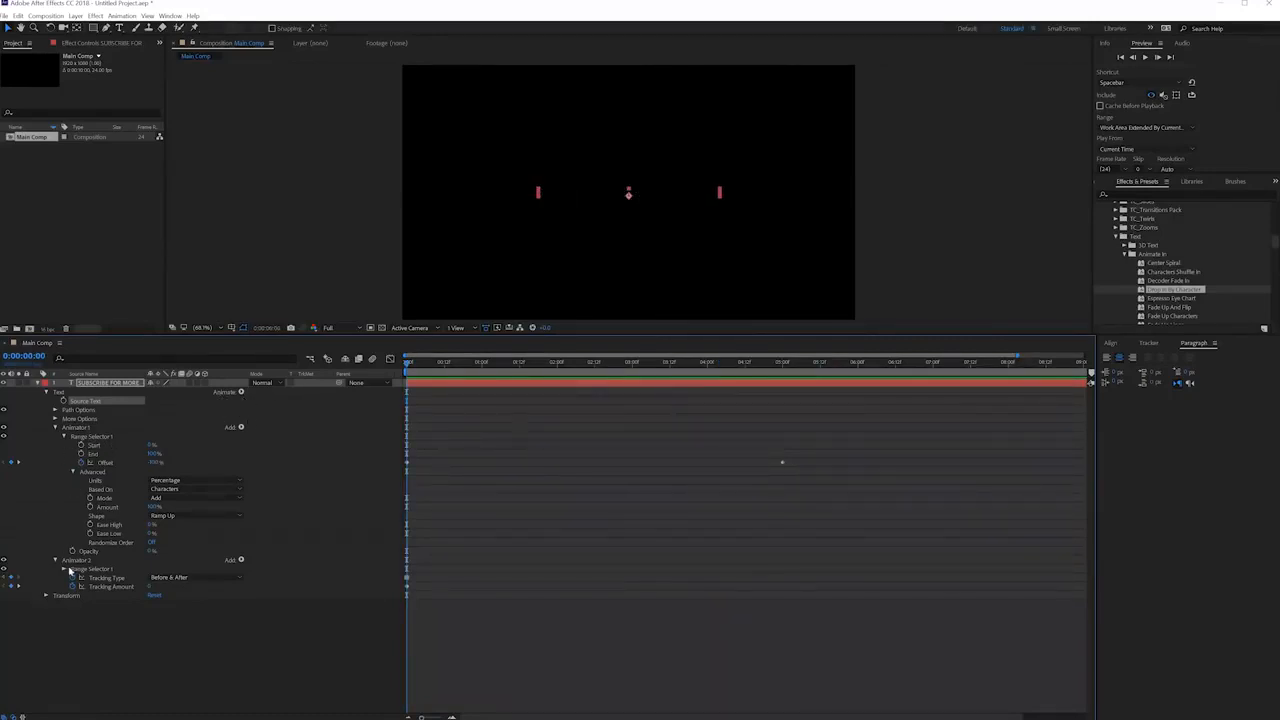
click(80, 429)
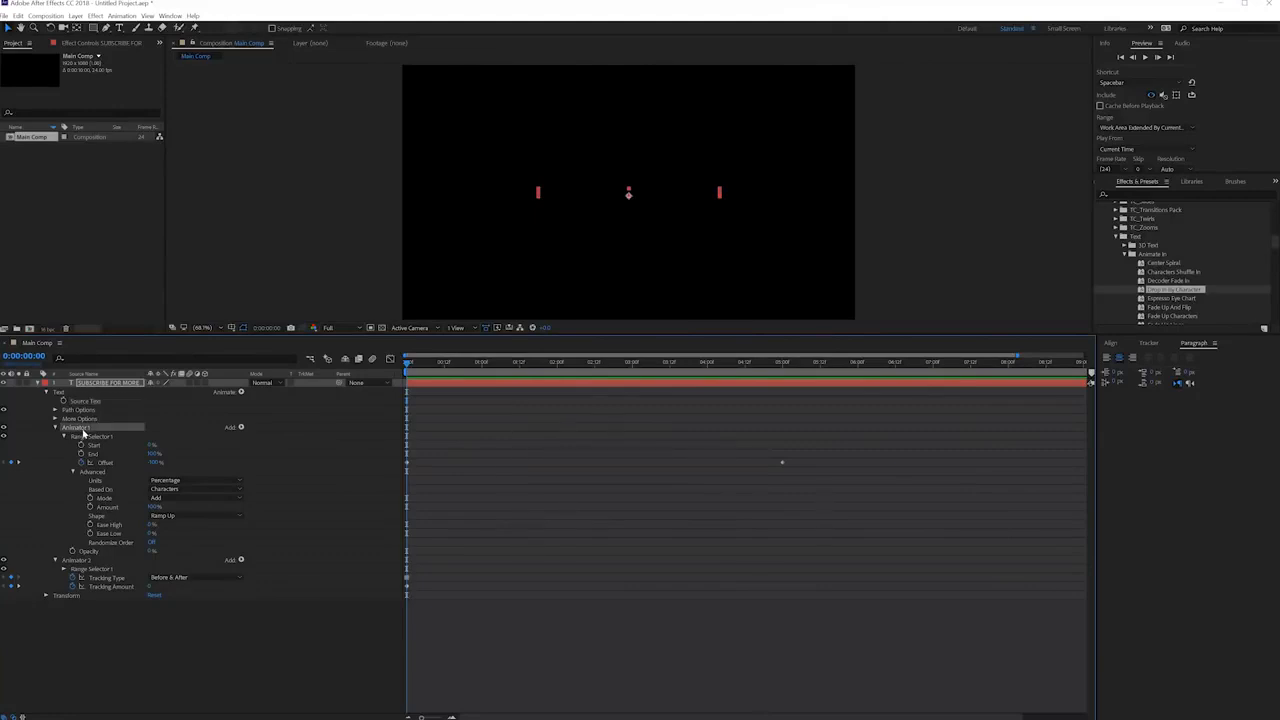
click(75, 561)
click(83, 429)
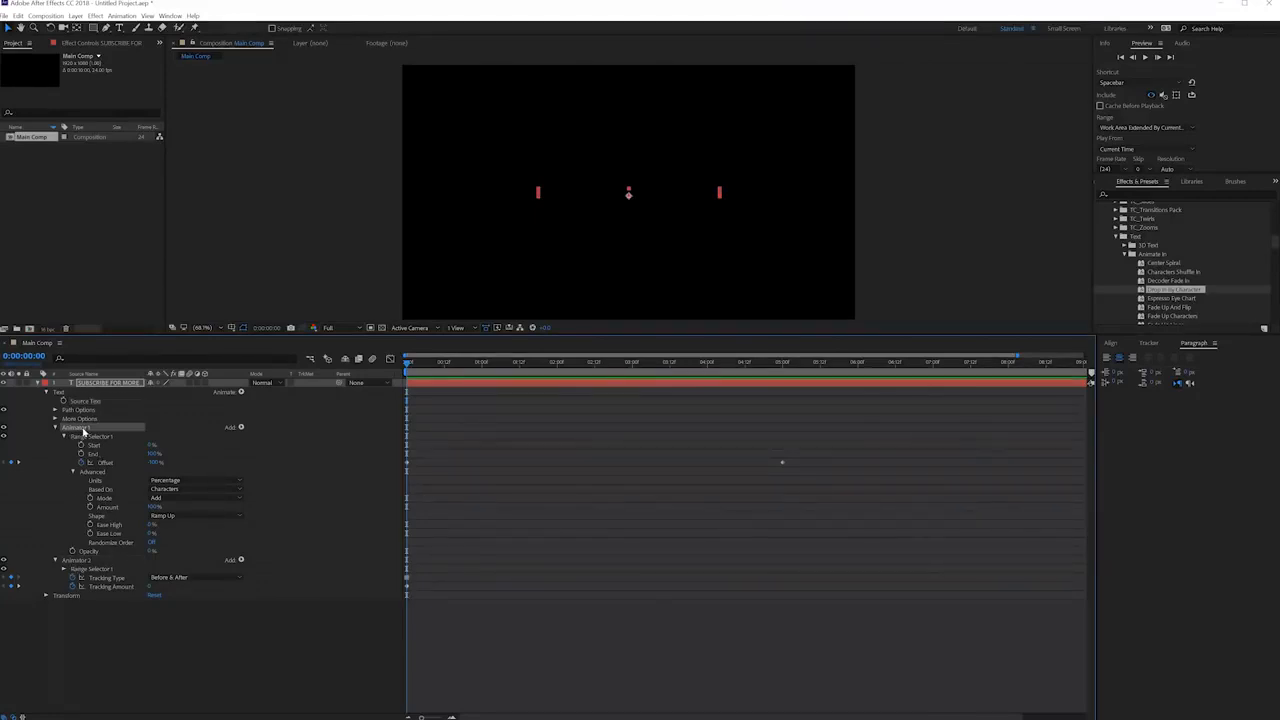
click(76, 561)
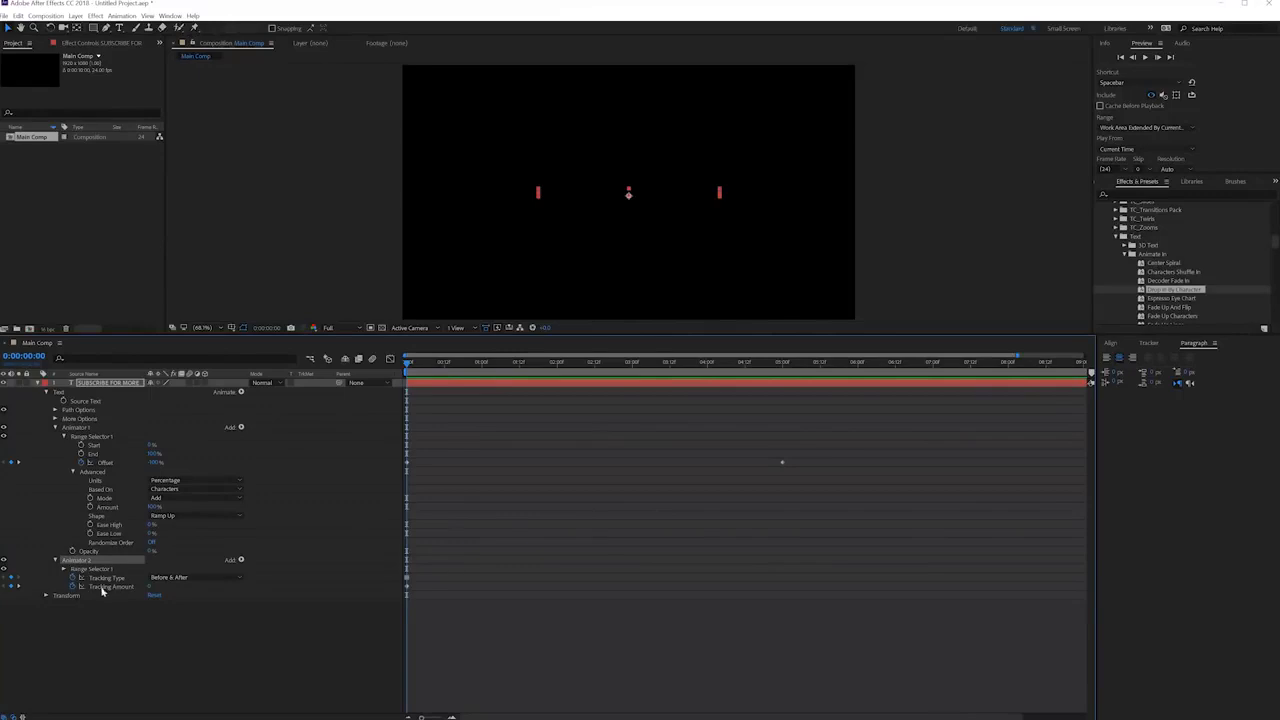
click(88, 437)
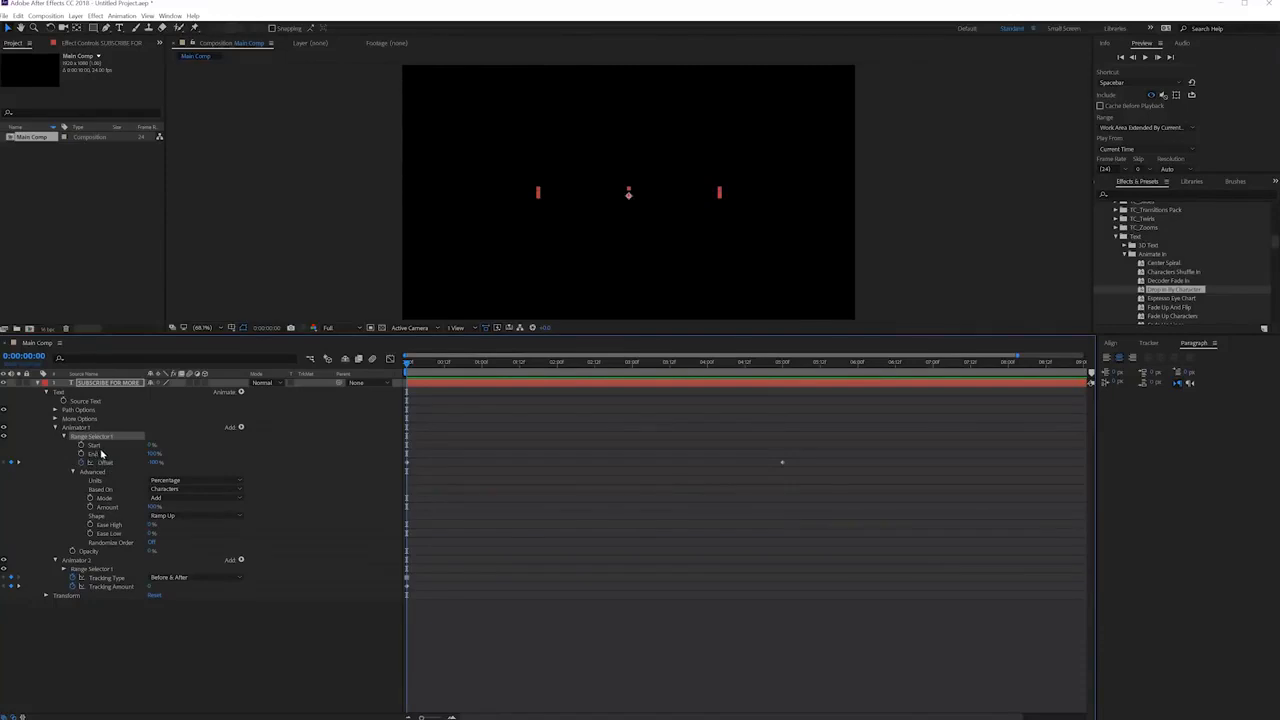
Add a Blur property of 50 to Animator 1 of the SUBSCRIBE FOR MORE layer and preview the fade-in.
click(85, 428)
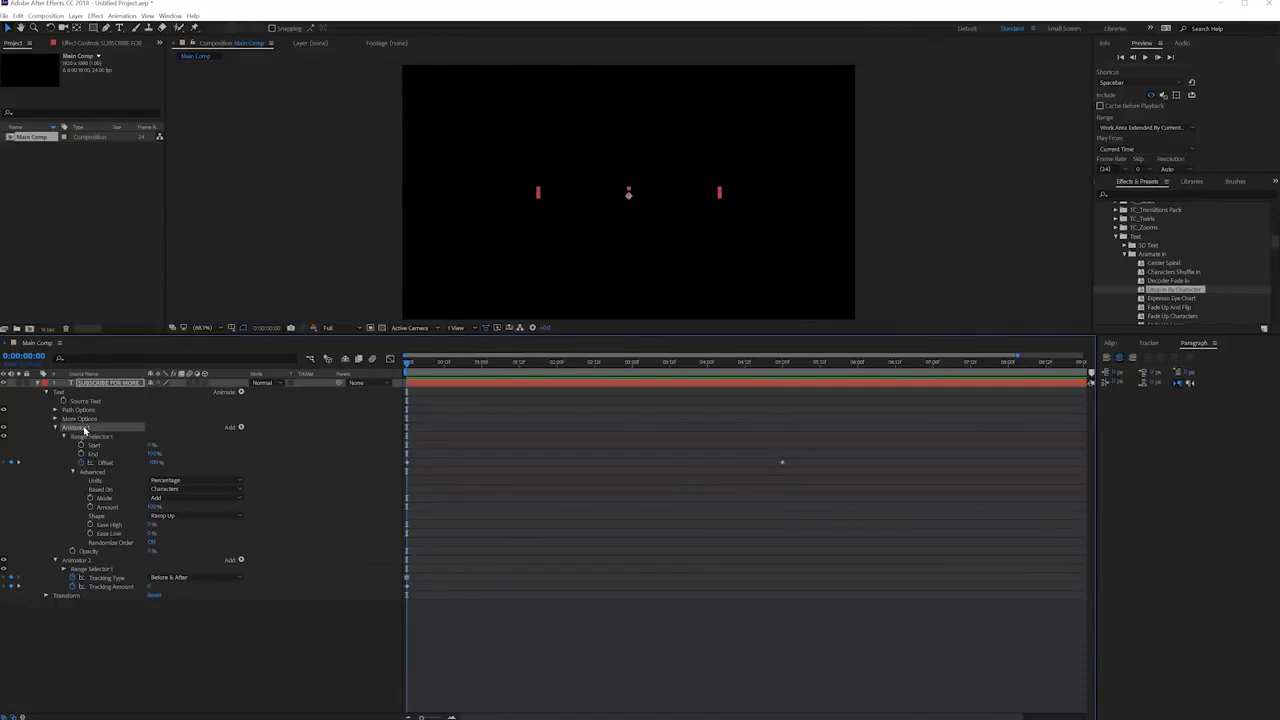
click(242, 428)
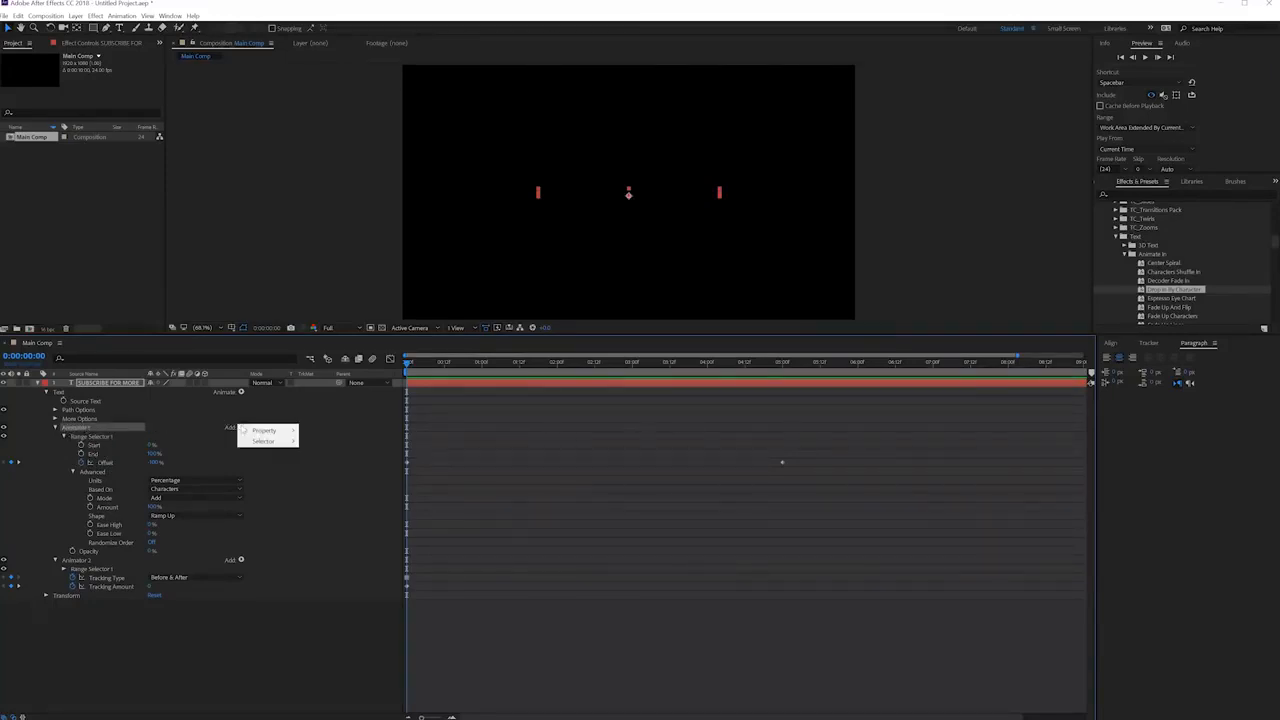
mouse_move(265, 431)
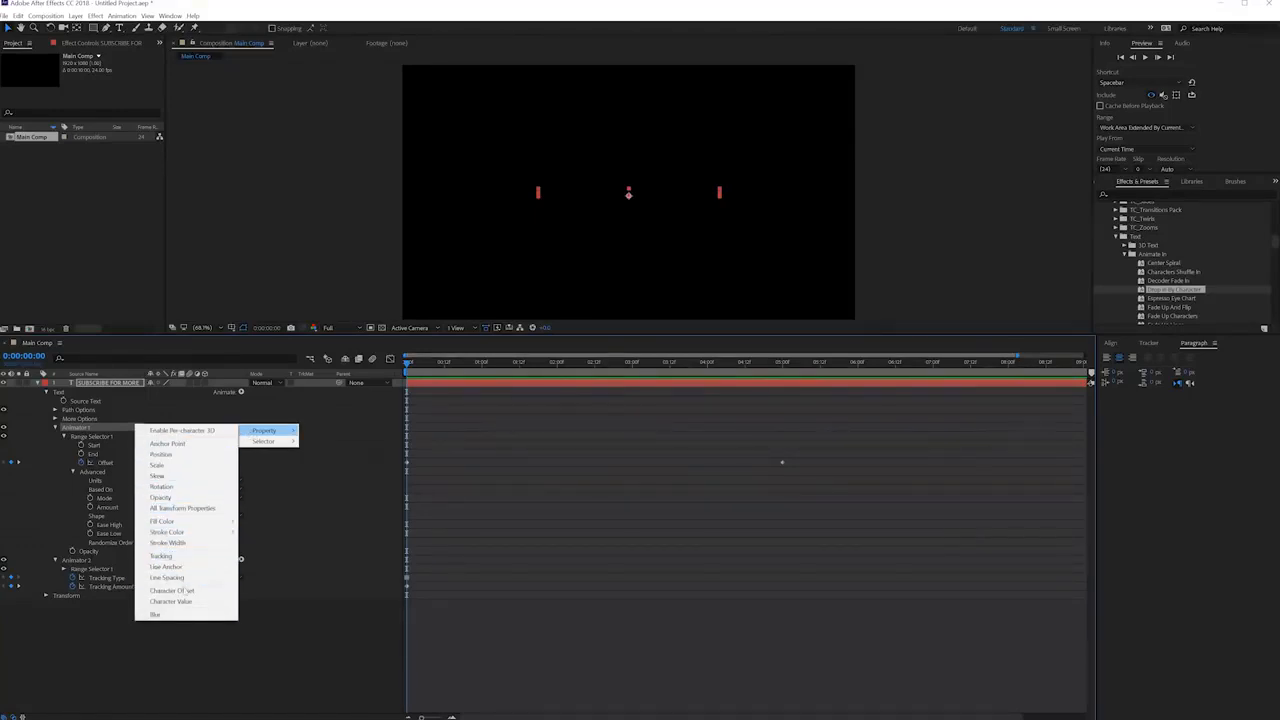
click(168, 614)
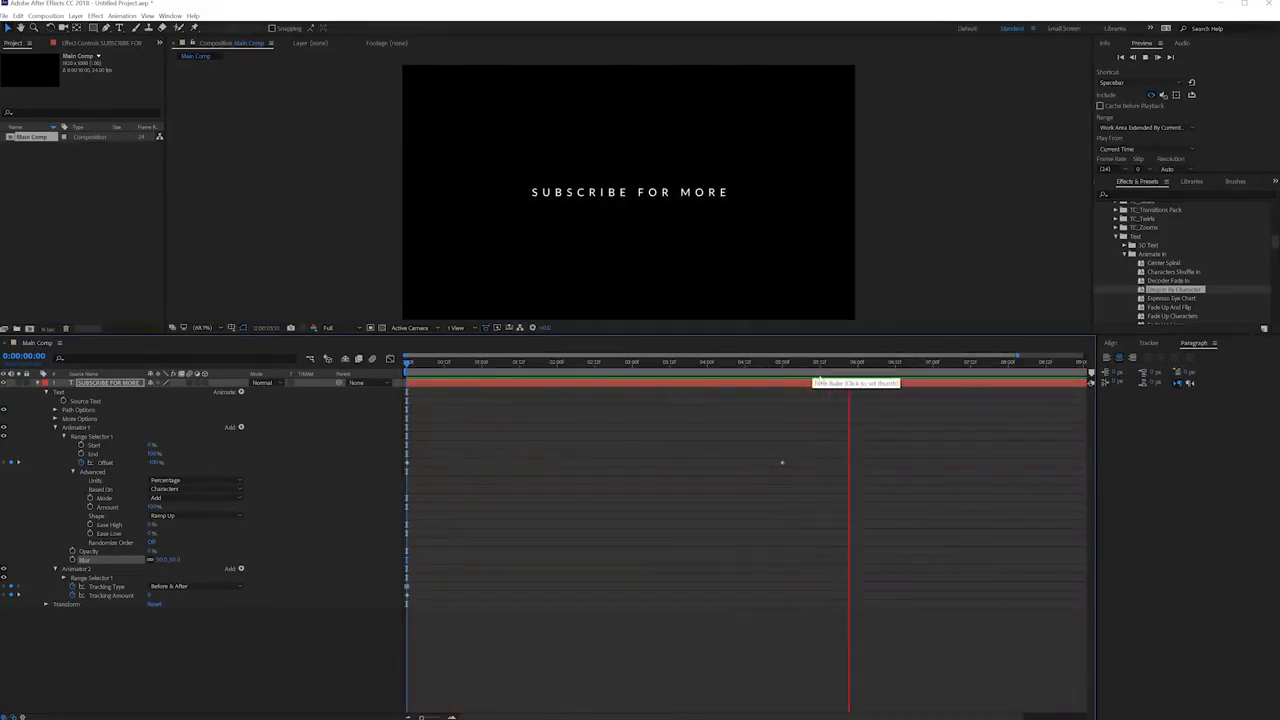
key(space)
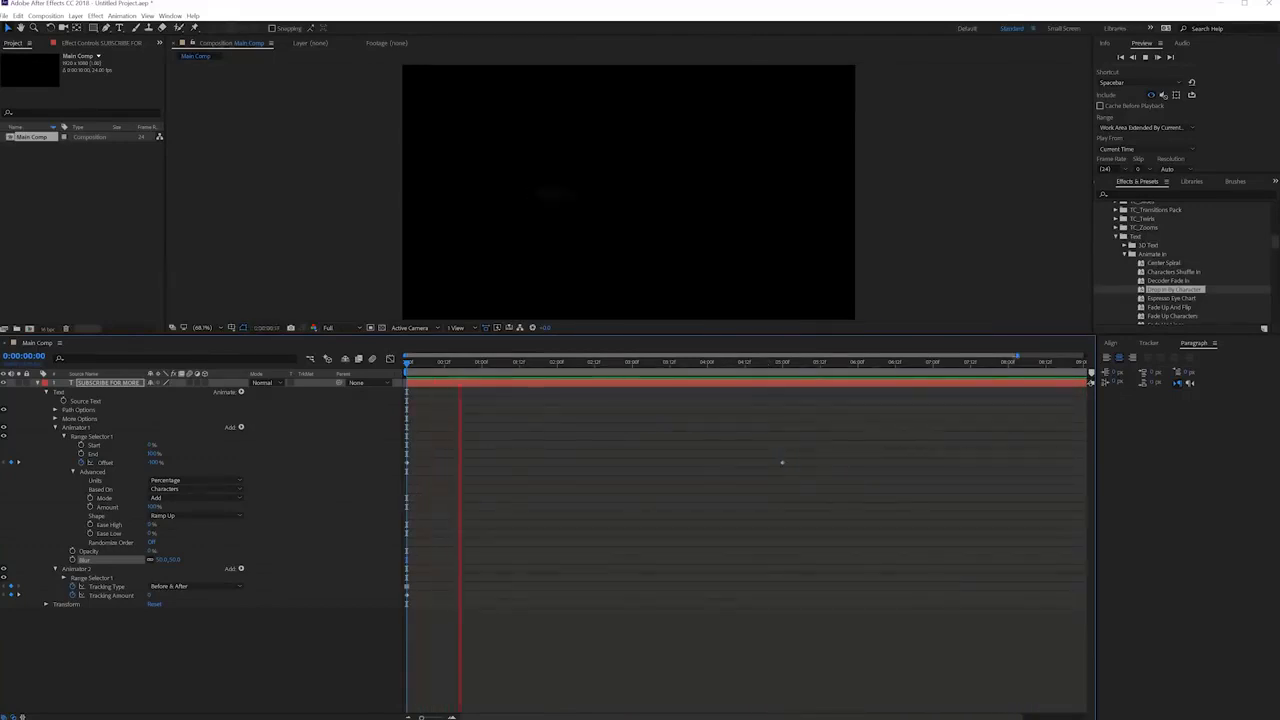
Play and scrub through the full composition to check the blurred fade-in, return to 0:00:00:00 and select the title layer.
drag(1018, 356, 1175, 350)
key(space)
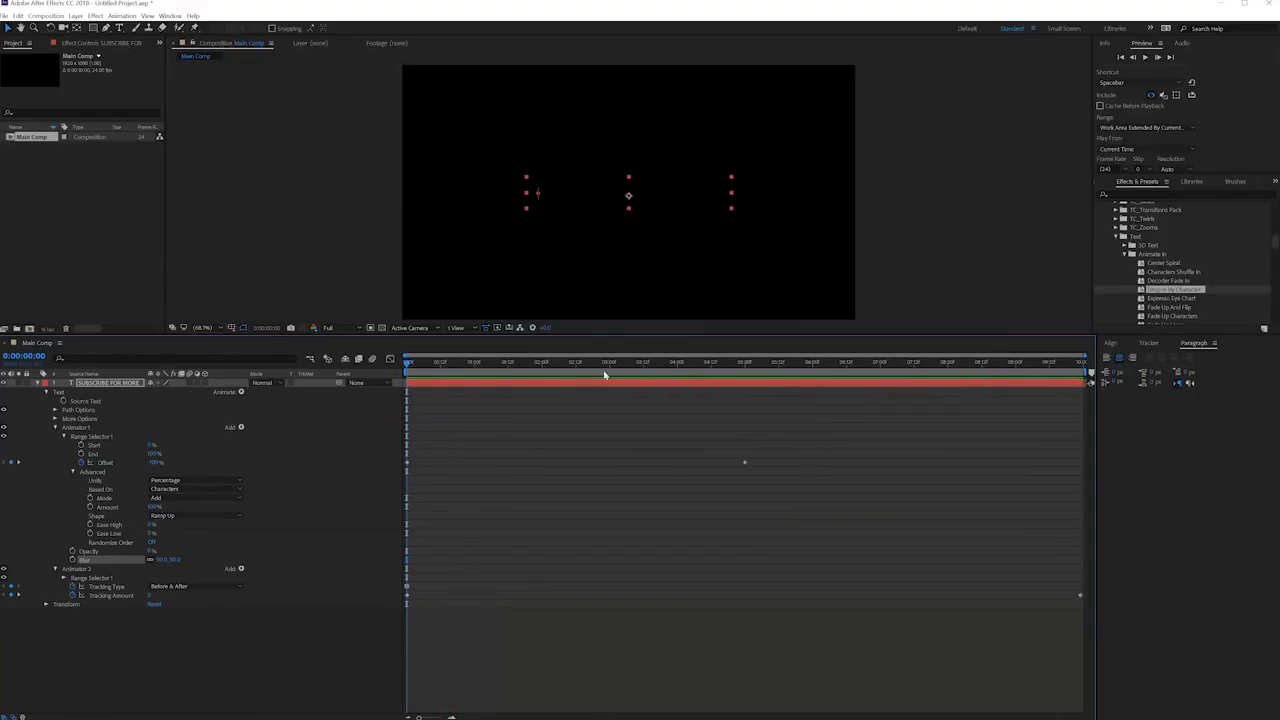
drag(605, 373, 711, 370)
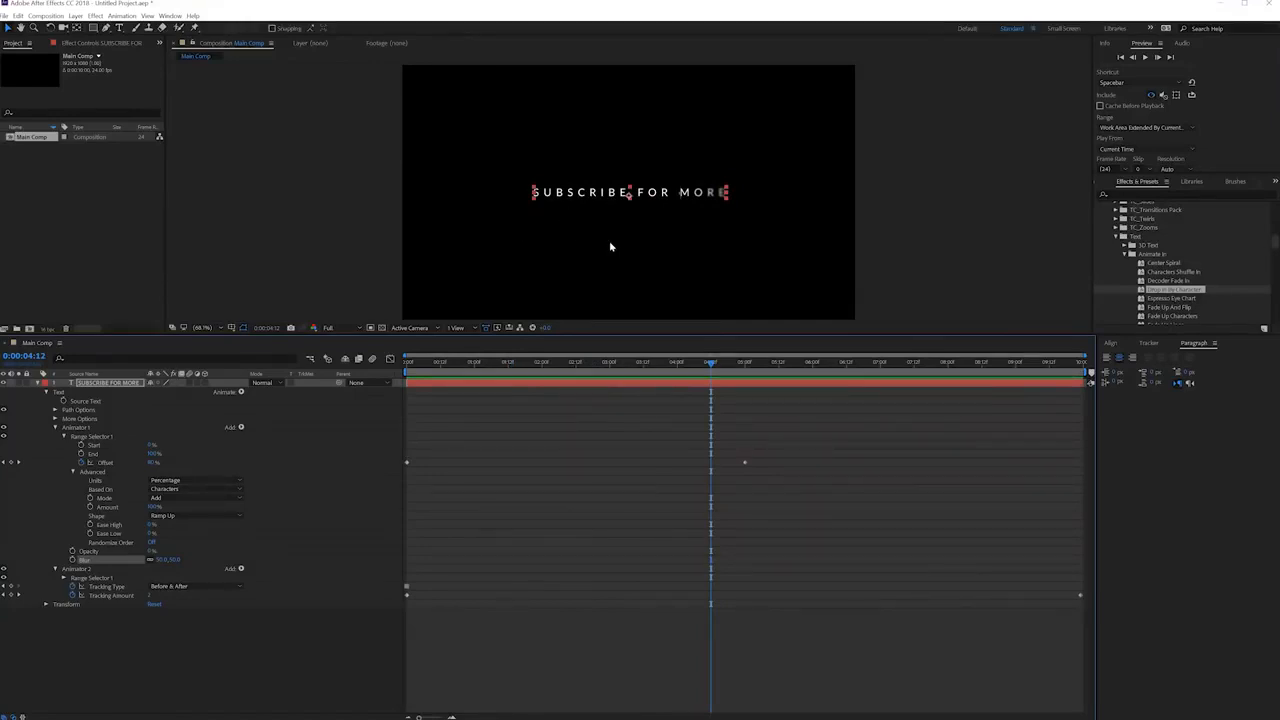
key(space)
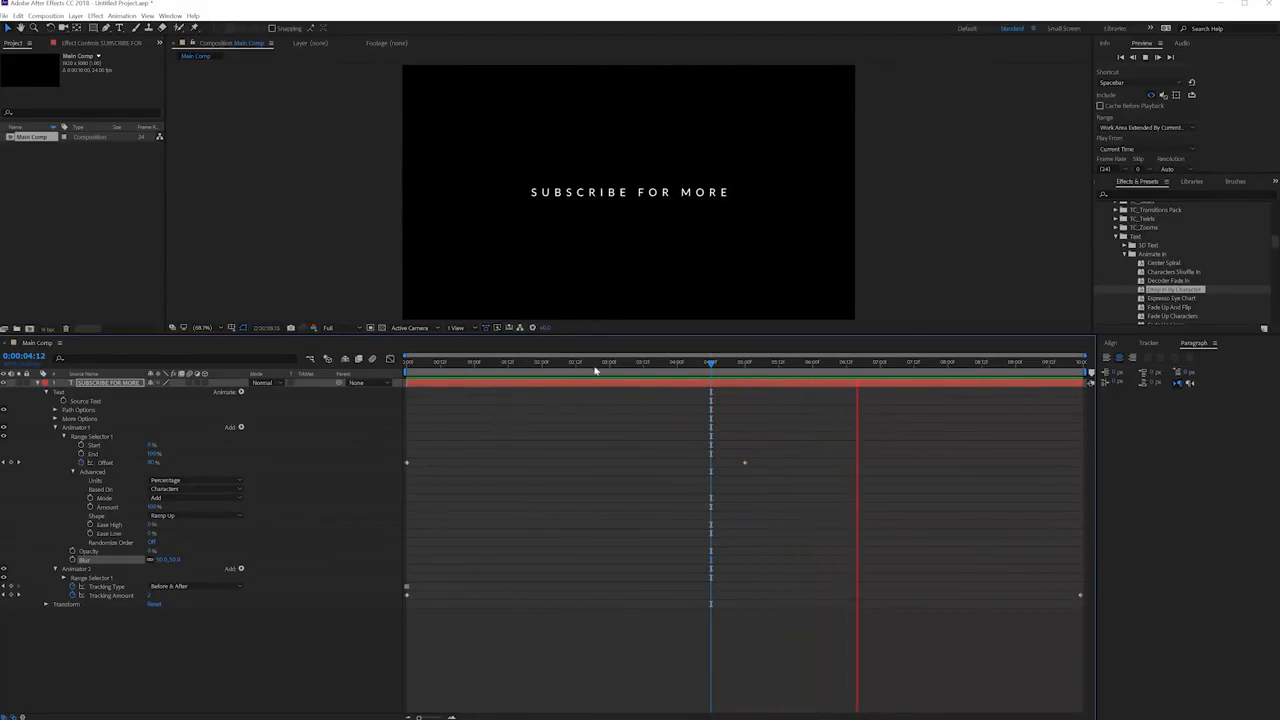
drag(577, 364, 395, 376)
drag(680, 381, 399, 380)
click(418, 383)
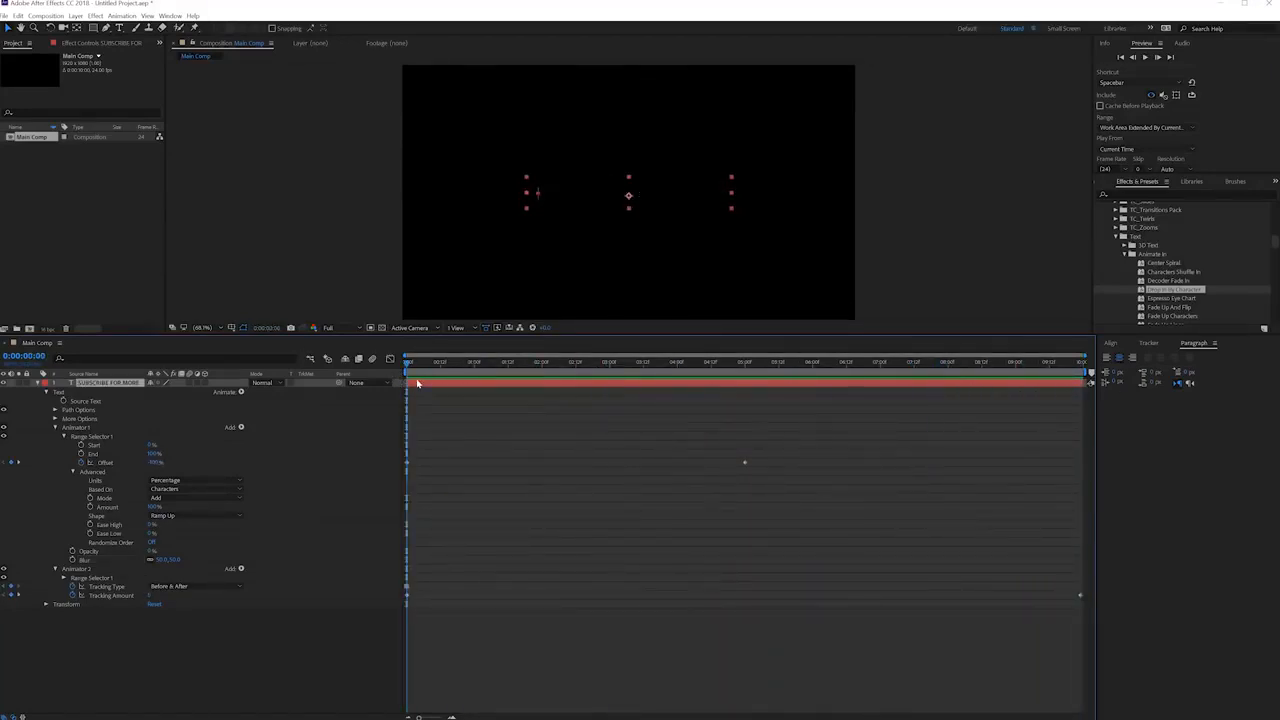
Show the Essential Graphics panel and set Main Comp as the master composition.
click(168, 16)
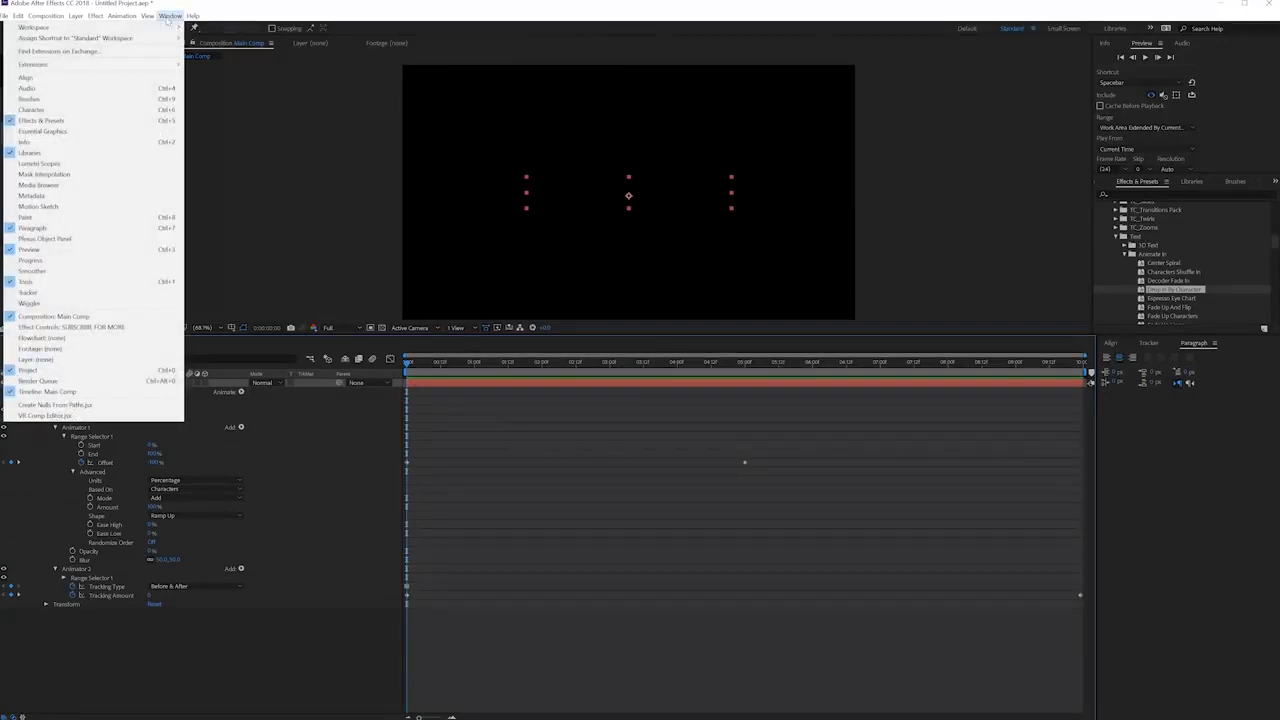
click(42, 131)
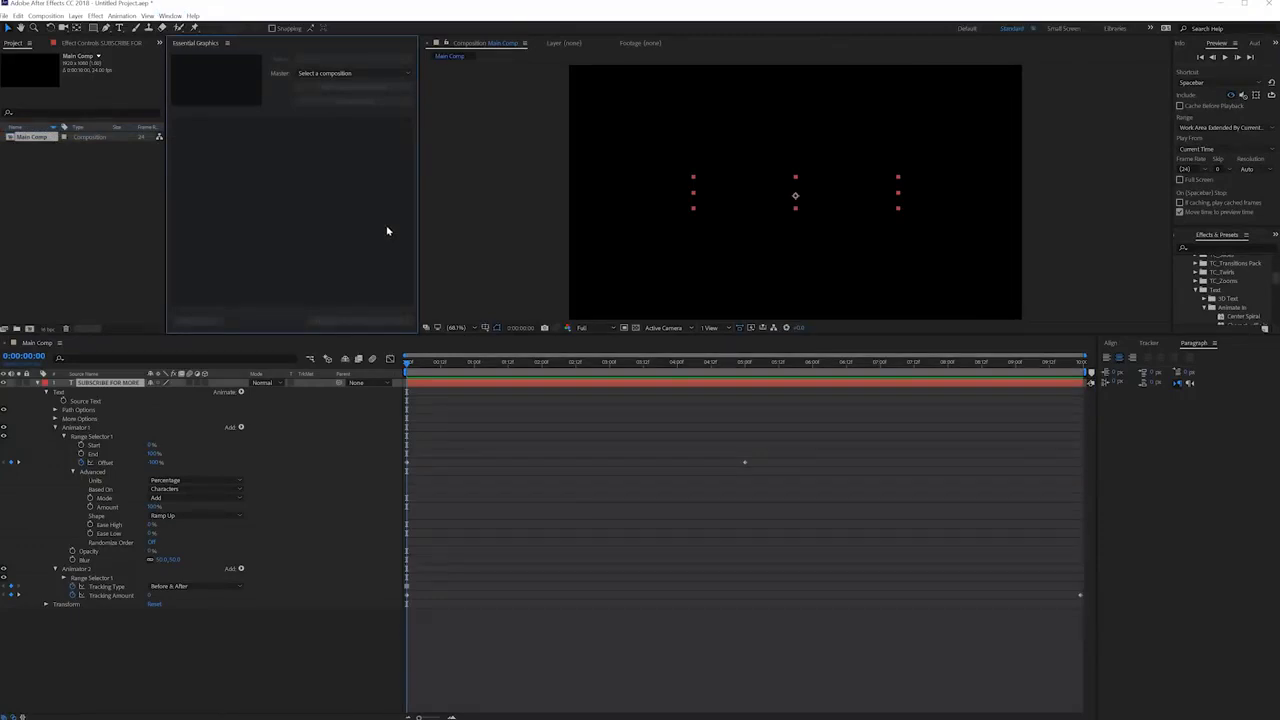
click(358, 75)
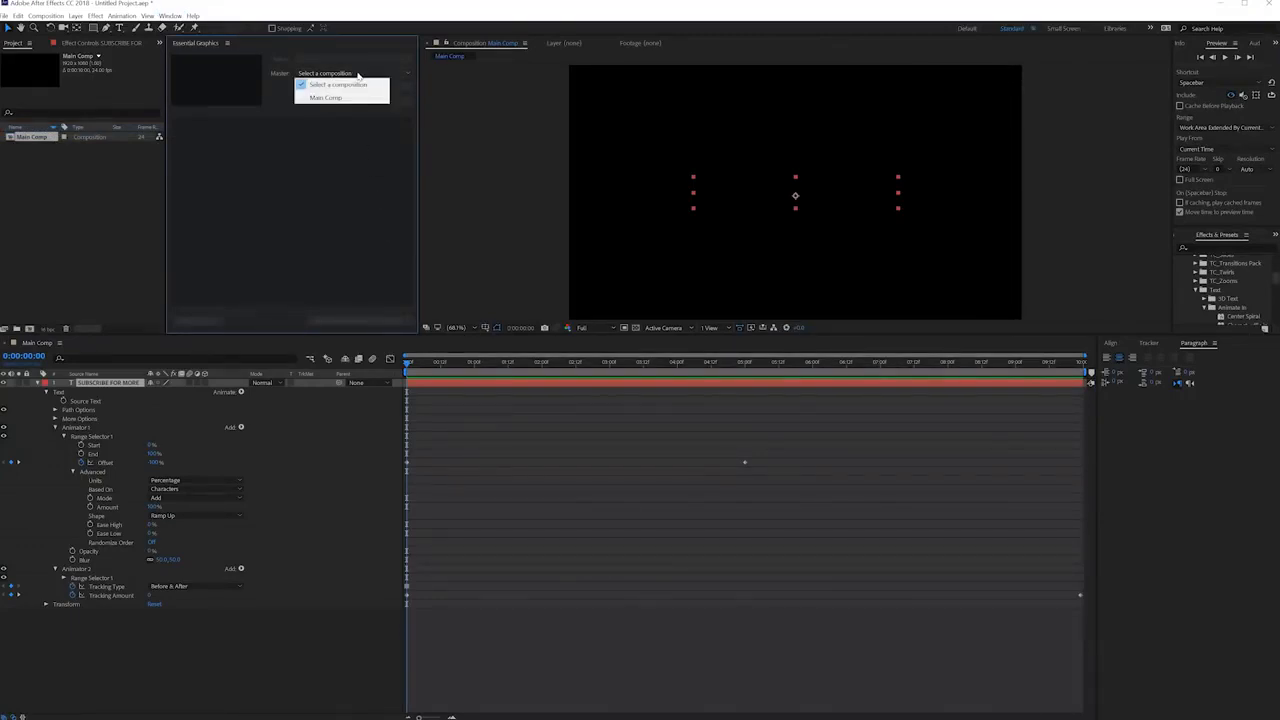
click(358, 76)
click(324, 75)
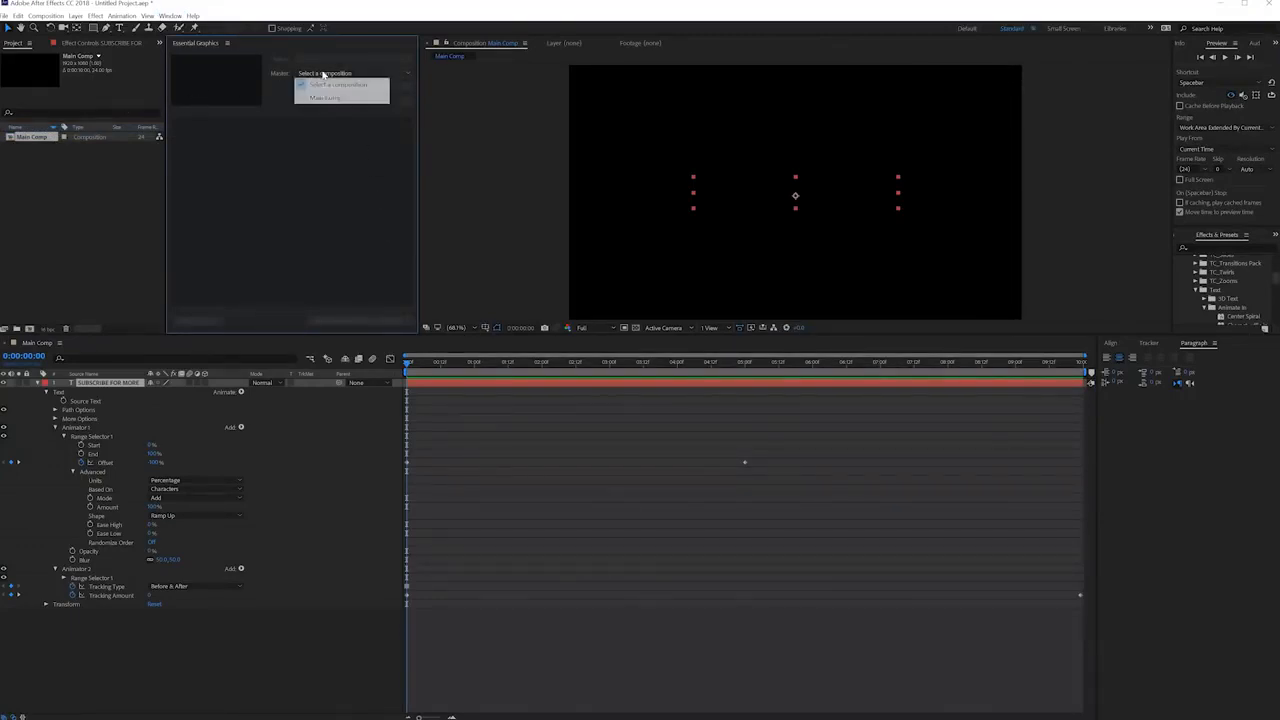
click(328, 98)
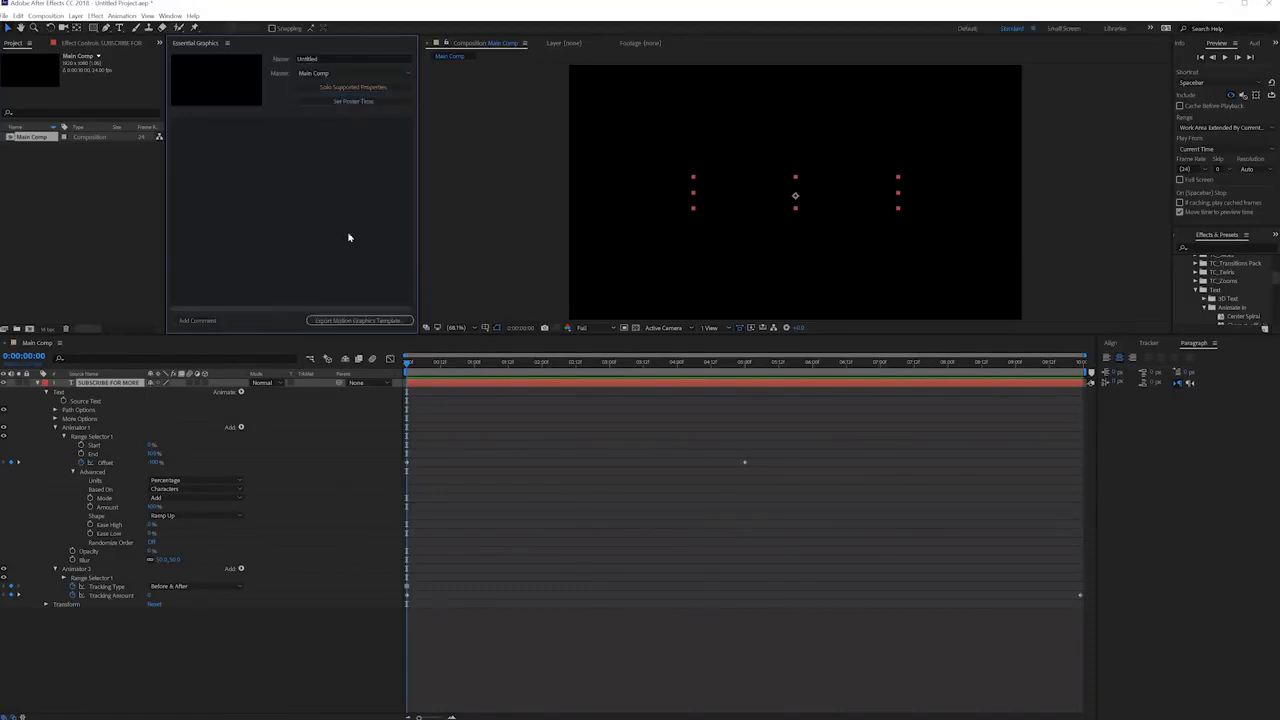
Solo the supported properties and add the title layer's Source Text to the Essential Graphics template.
click(359, 90)
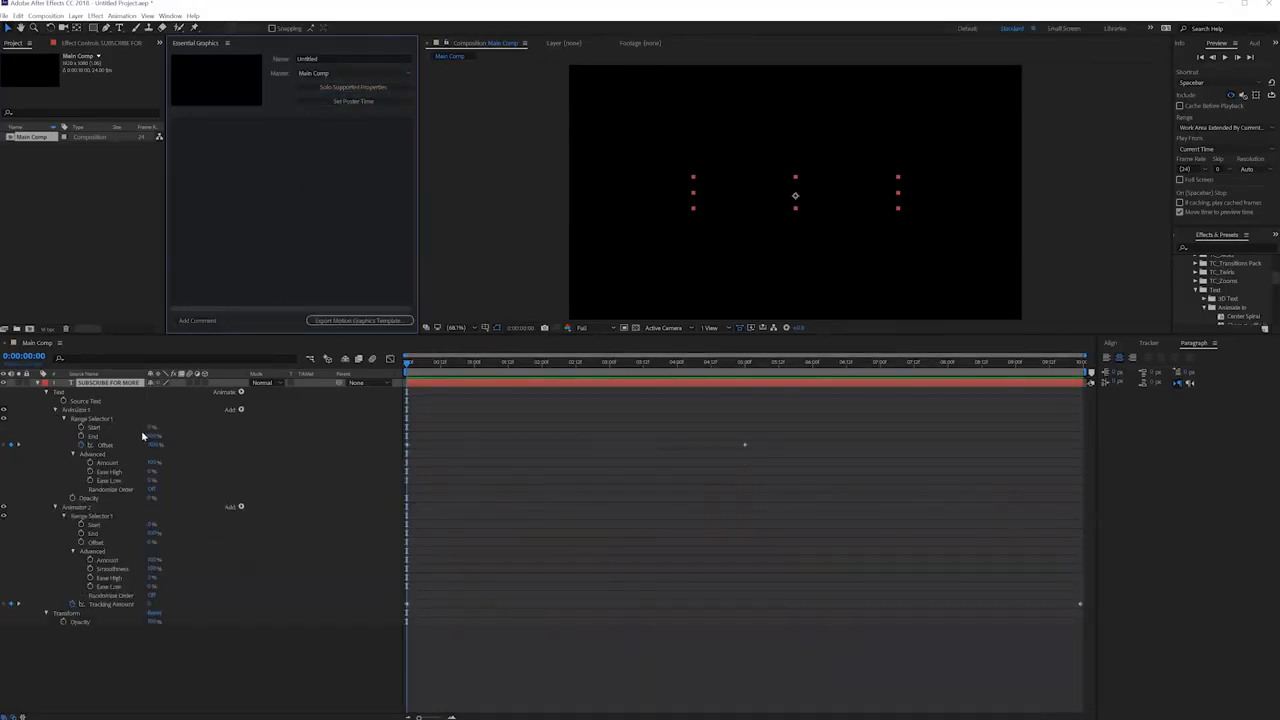
drag(89, 401, 200, 223)
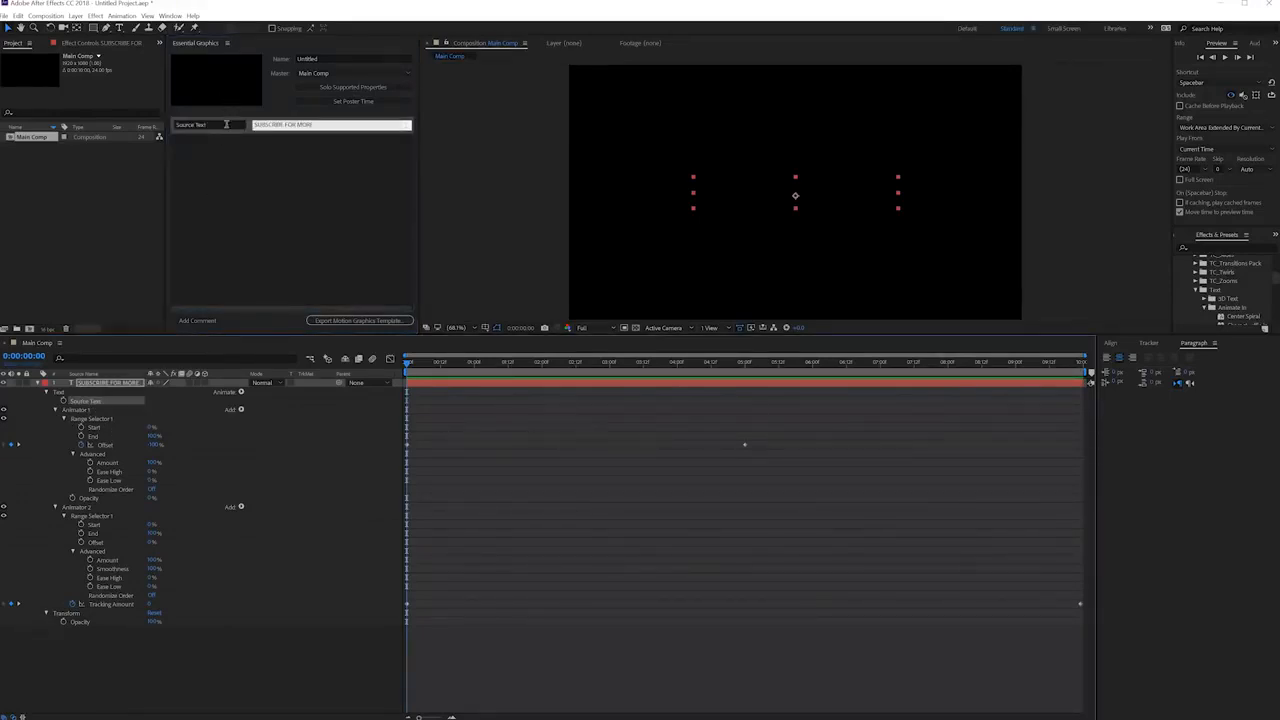
click(349, 321)
click(249, 239)
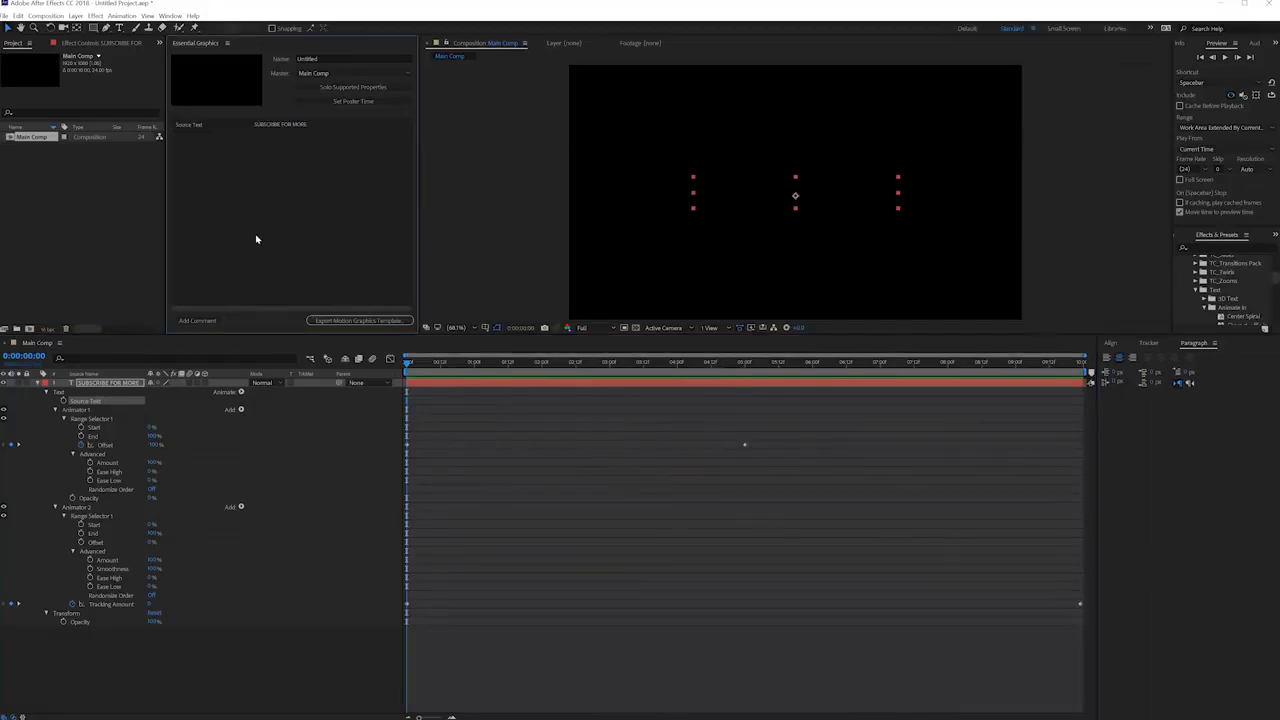
Scrub through the timeline to review the title animation and return to 0:00:00:00.
drag(449, 365, 846, 410)
drag(749, 381, 337, 450)
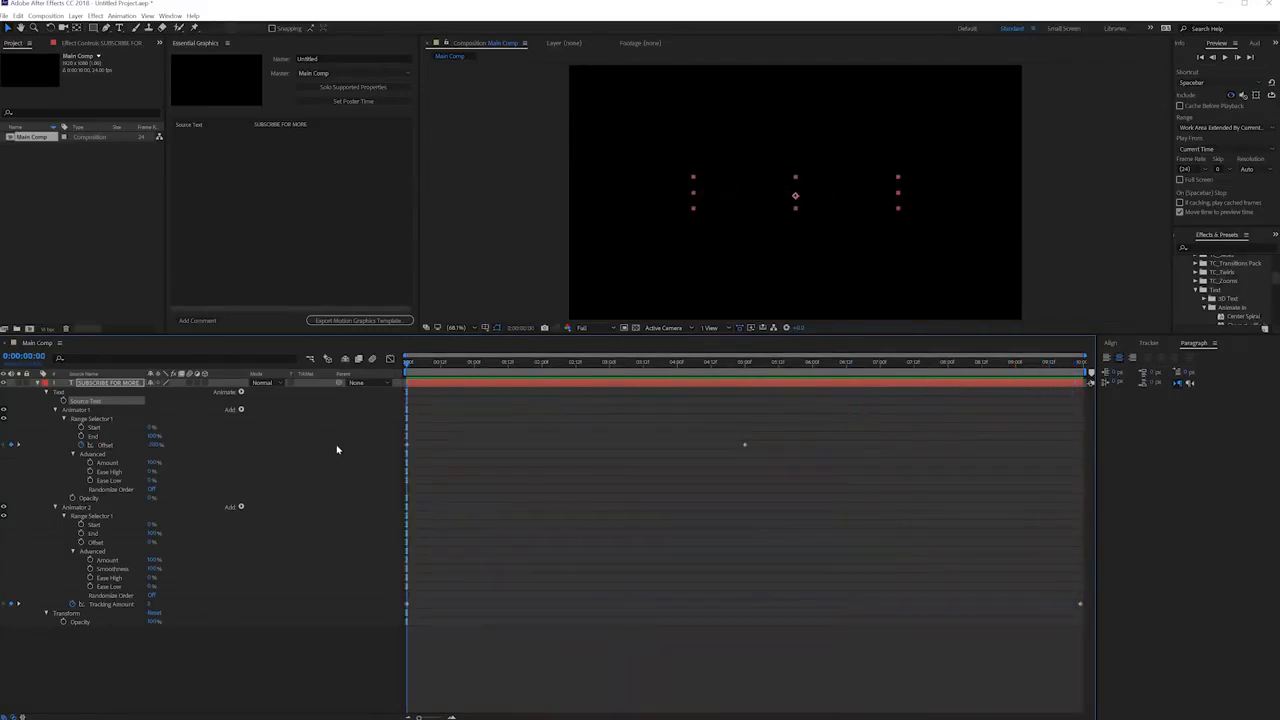